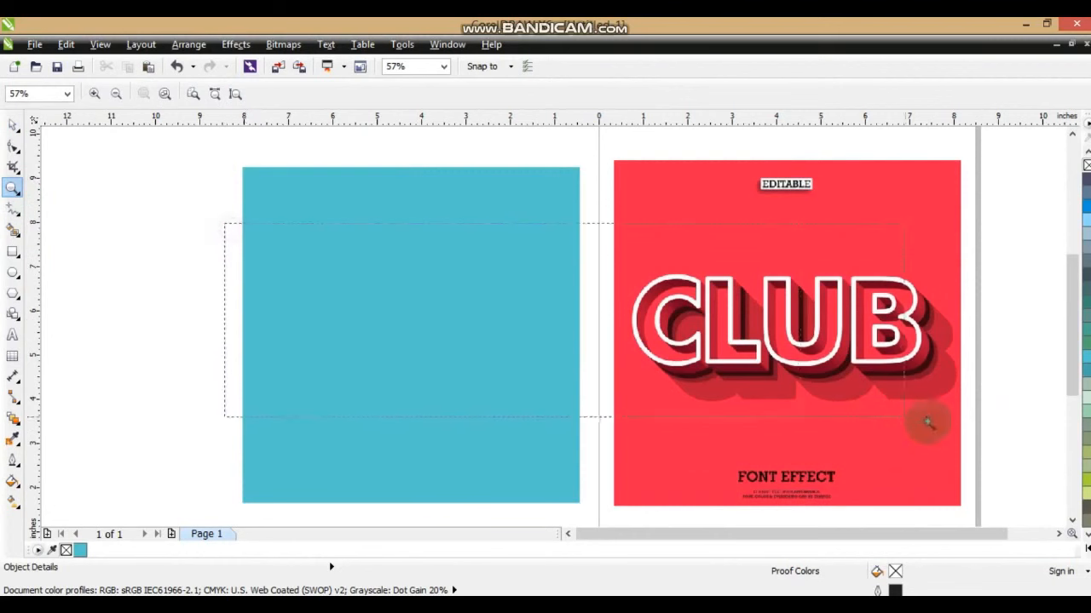
Add the artistic text "CLUB" on the teal square.
left_click(13, 336)
left_click(161, 332)
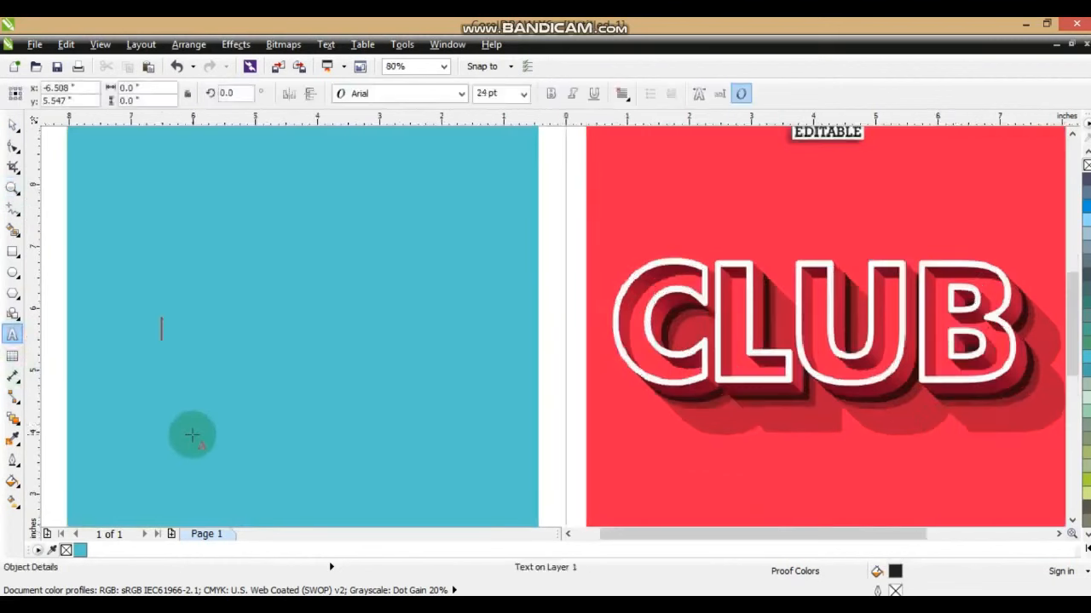
type("CLU")
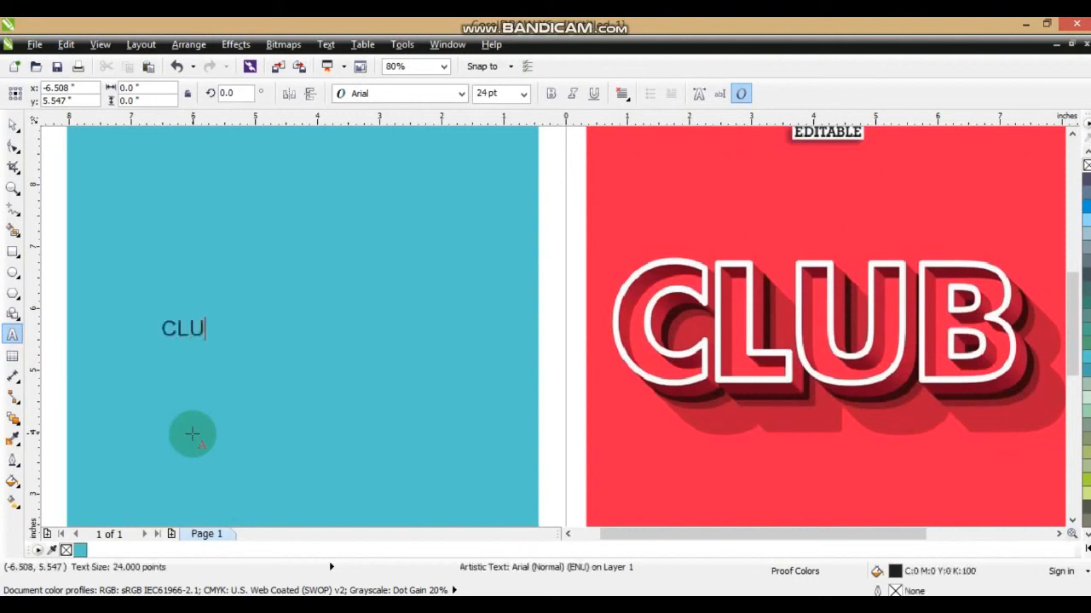
type("B")
left_click(13, 124)
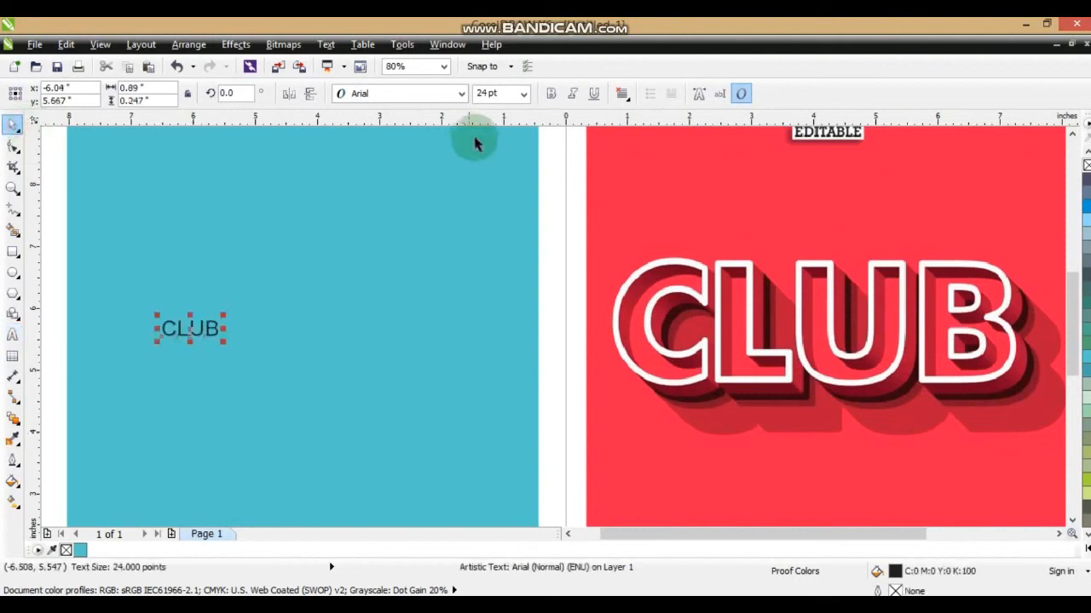
Set the CLUB text in Zurich BdXCn BT and enlarge it to about 196 pt across the teal square.
left_click(461, 93)
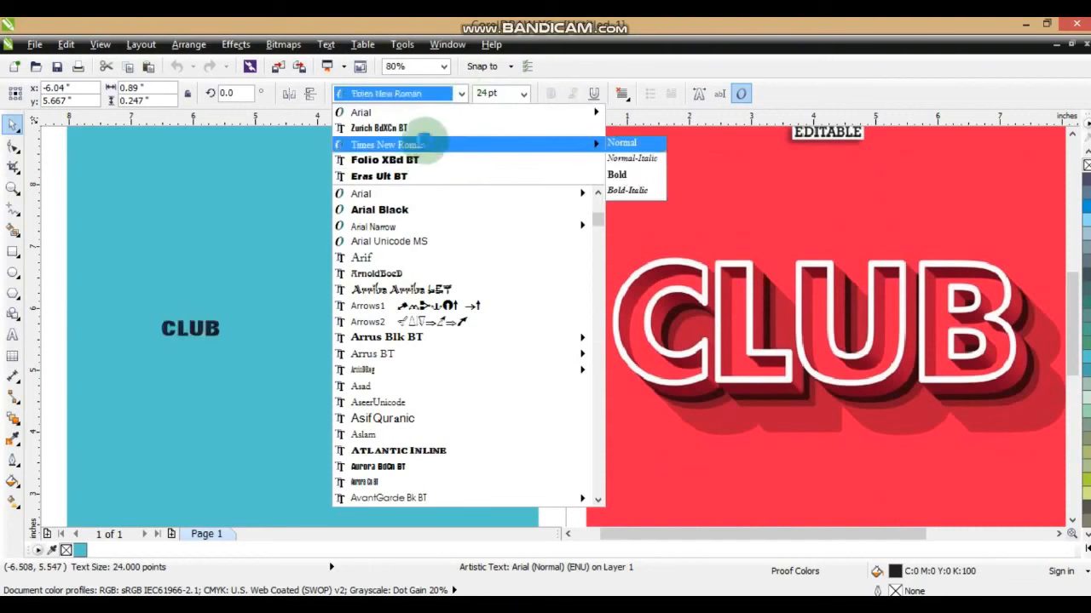
left_click(423, 128)
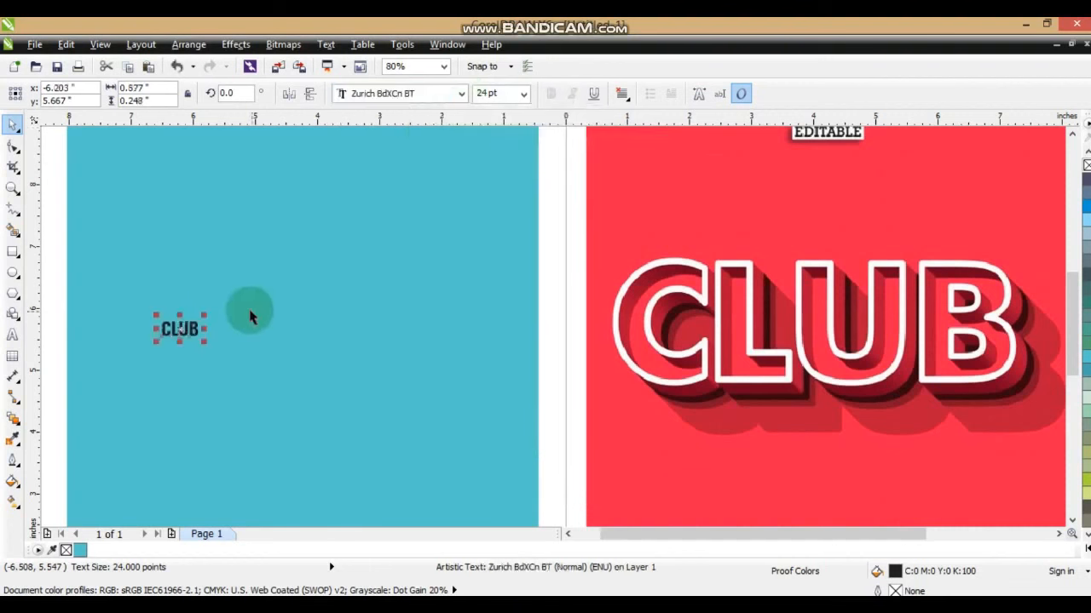
left_click_drag(204, 313, 353, 226)
left_click_drag(356, 342, 405, 379)
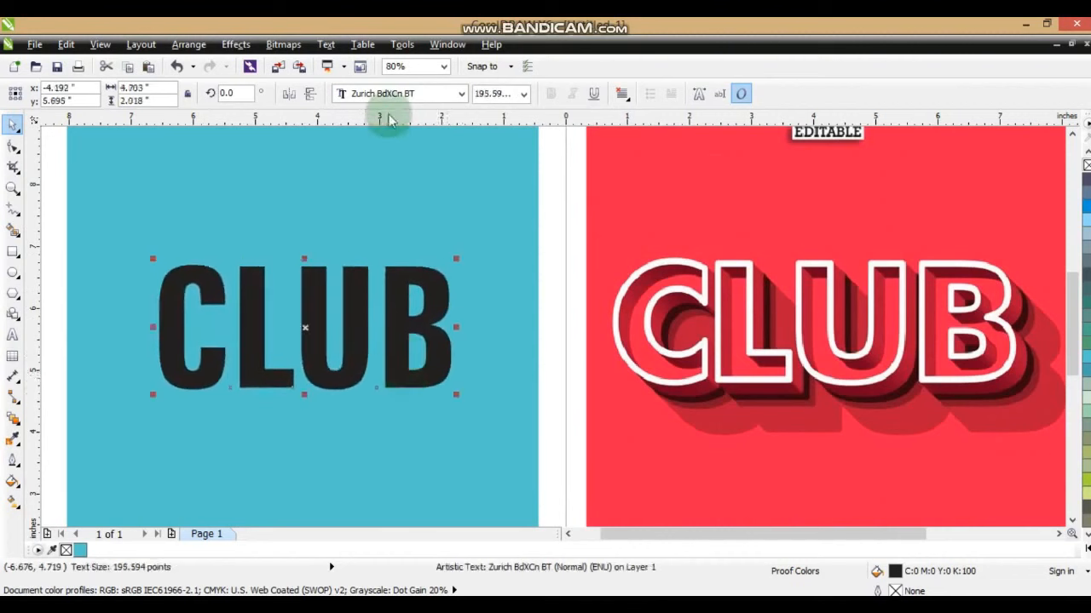
Change the CLUB text's font to Arial Black and scale it down to about 159 pt.
left_click(383, 95)
type("Arial Black")
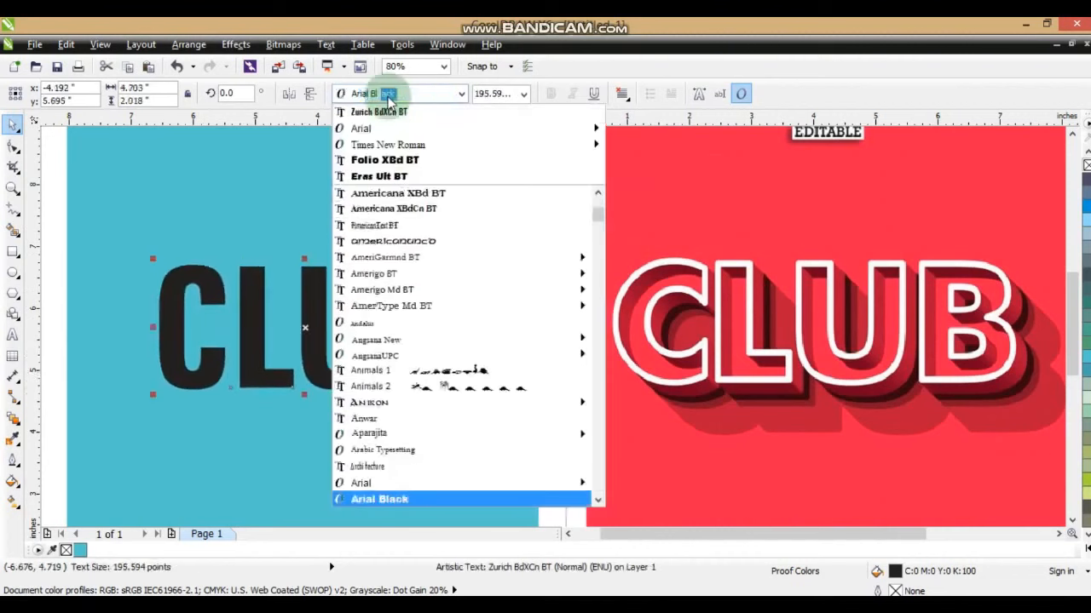
key("Return")
left_click_drag(658, 356, 512, 388)
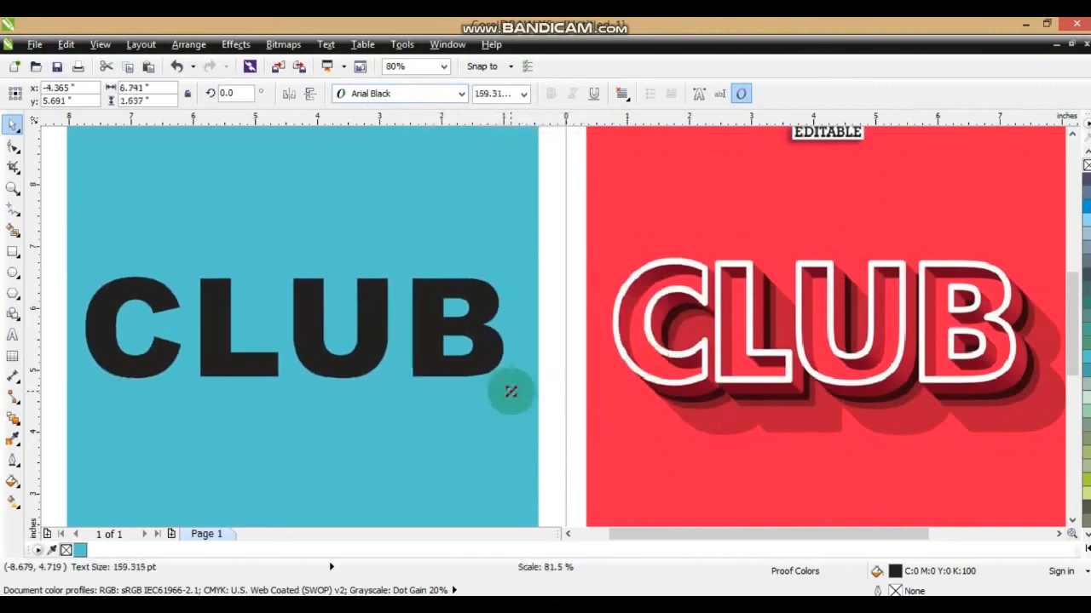
Tighten the CLUB letter spacing to about 6.02 inches overall width and stretch the text to about 2.05 inches high.
left_click(13, 146)
left_click_drag(513, 384, 460, 386)
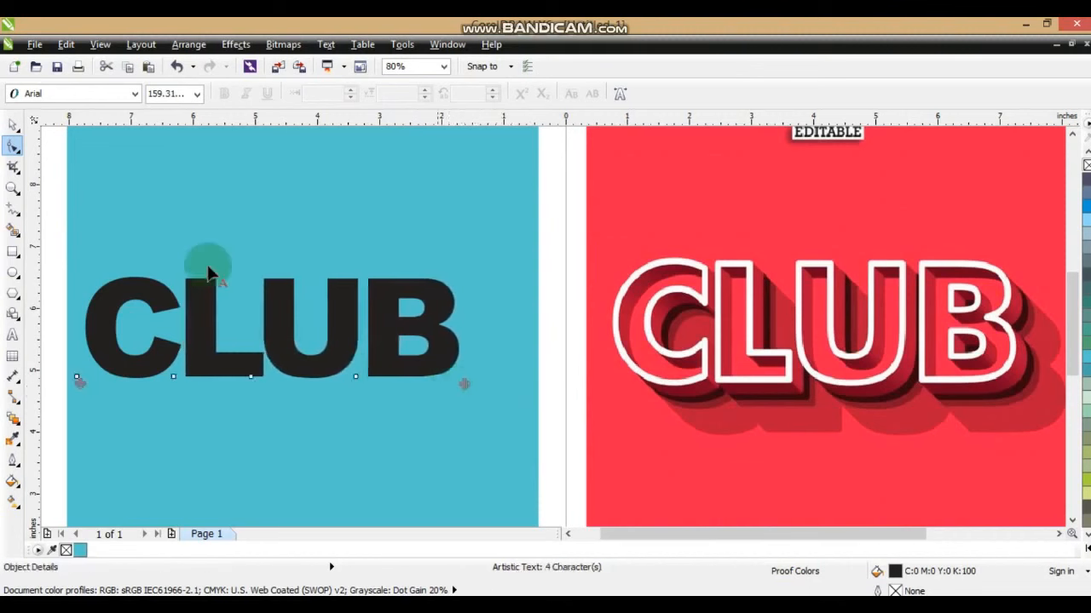
left_click(12, 124)
left_click_drag(338, 343, 371, 346)
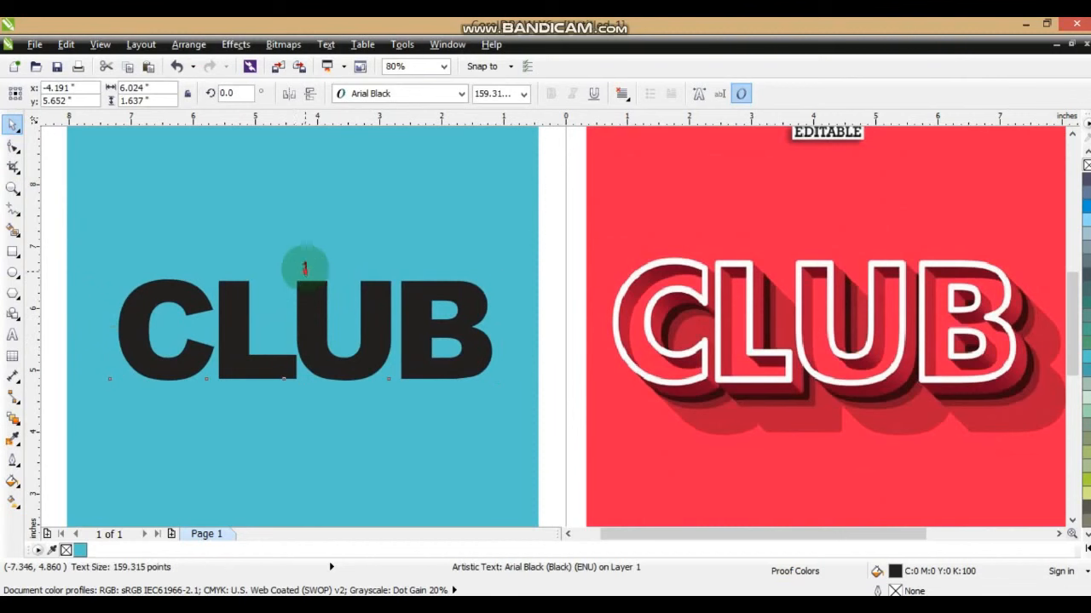
left_click_drag(304, 270, 305, 256)
left_click_drag(304, 385, 331, 393)
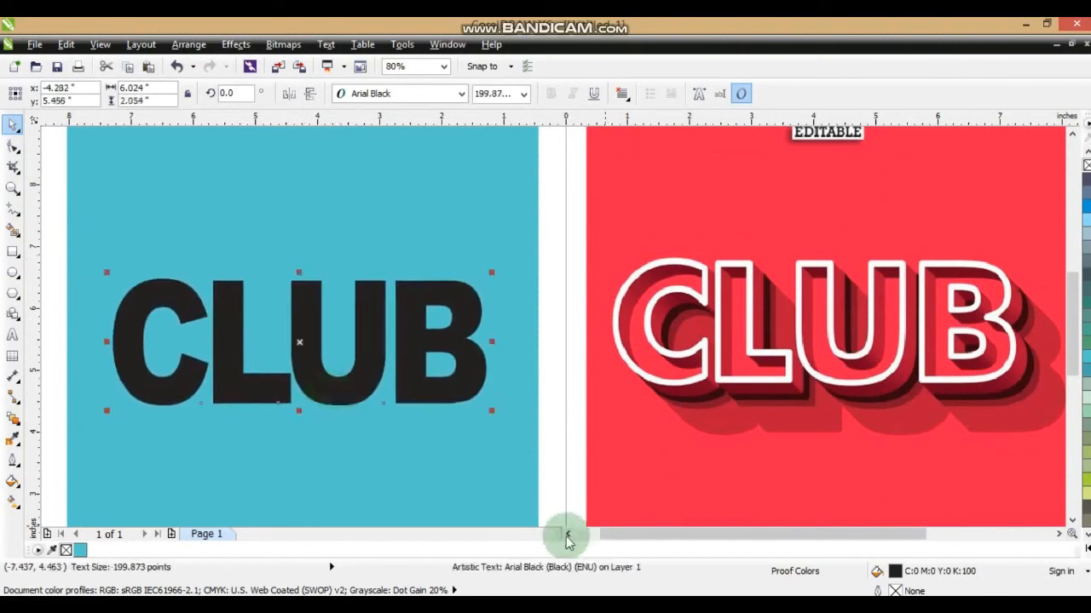
Move the teal square together with the CLUB text until it sits directly beside the red reference artwork.
left_click(568, 533)
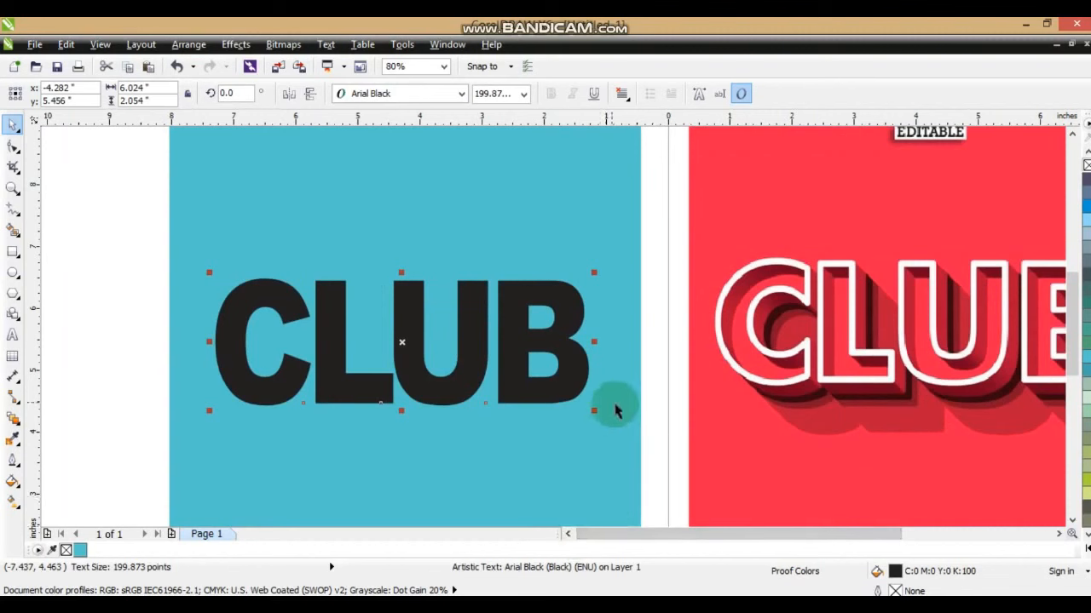
left_click(601, 452, "shift")
left_click_drag(602, 452, 651, 451)
left_click(722, 448, "shift")
key("shift+F2")
key("Escape")
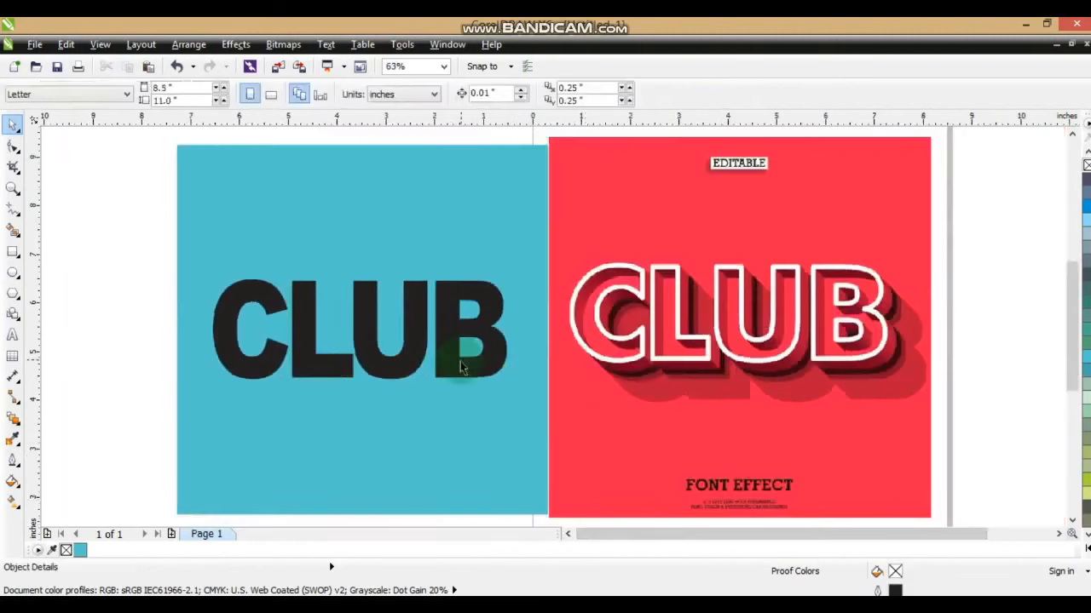
Convert the black CLUB text to curves.
left_click(384, 364)
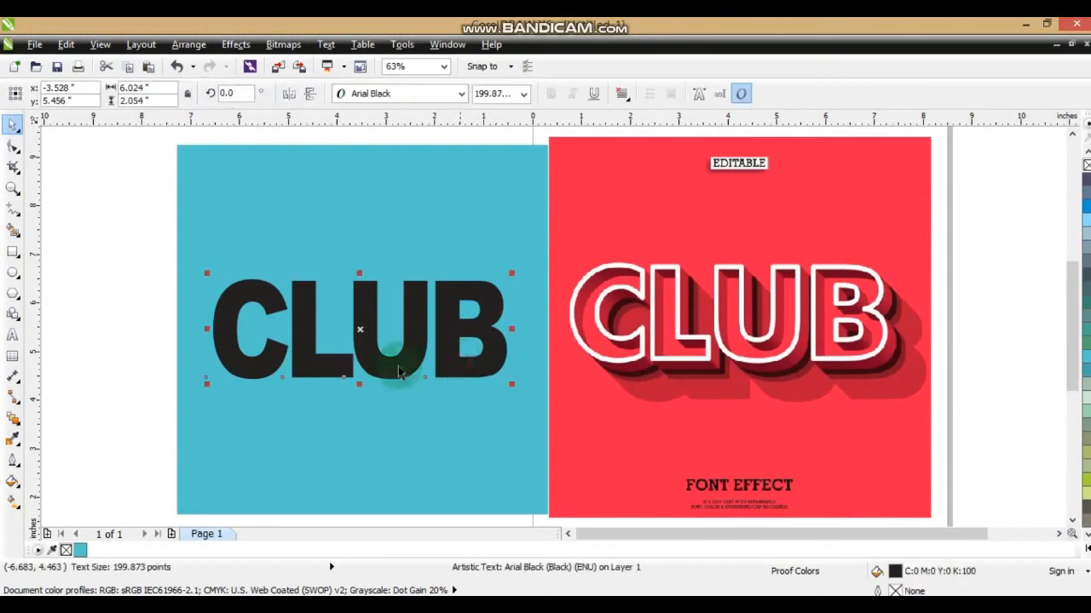
left_click(189, 44)
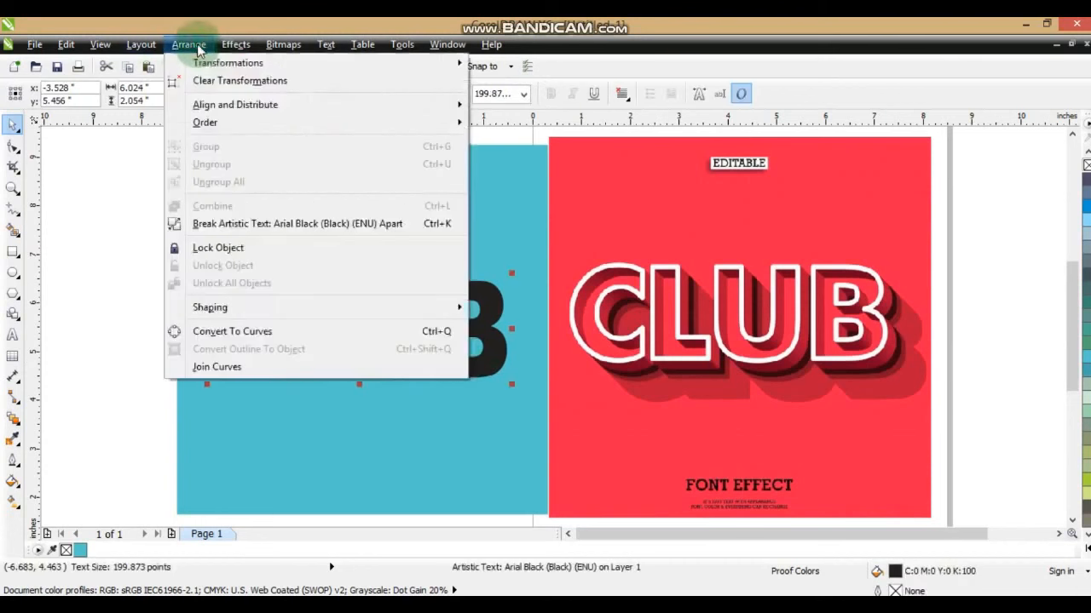
left_click(231, 339)
left_click(154, 329)
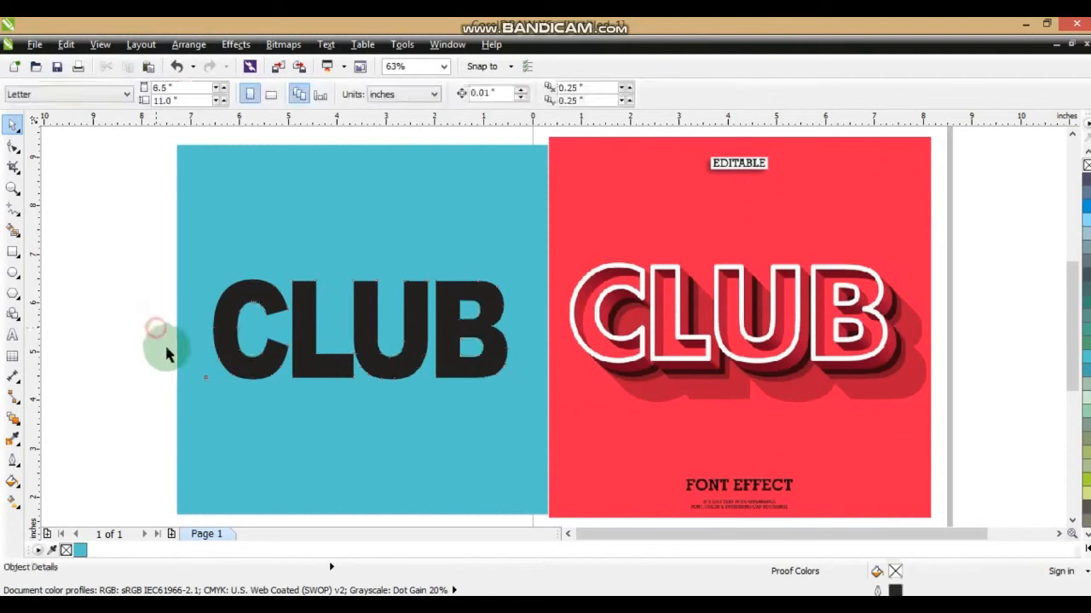
Open the Outline Pen settings for the CLUB curves and set the outline width to 10 pt.
left_click(13, 187)
left_click_drag(171, 231, 952, 424)
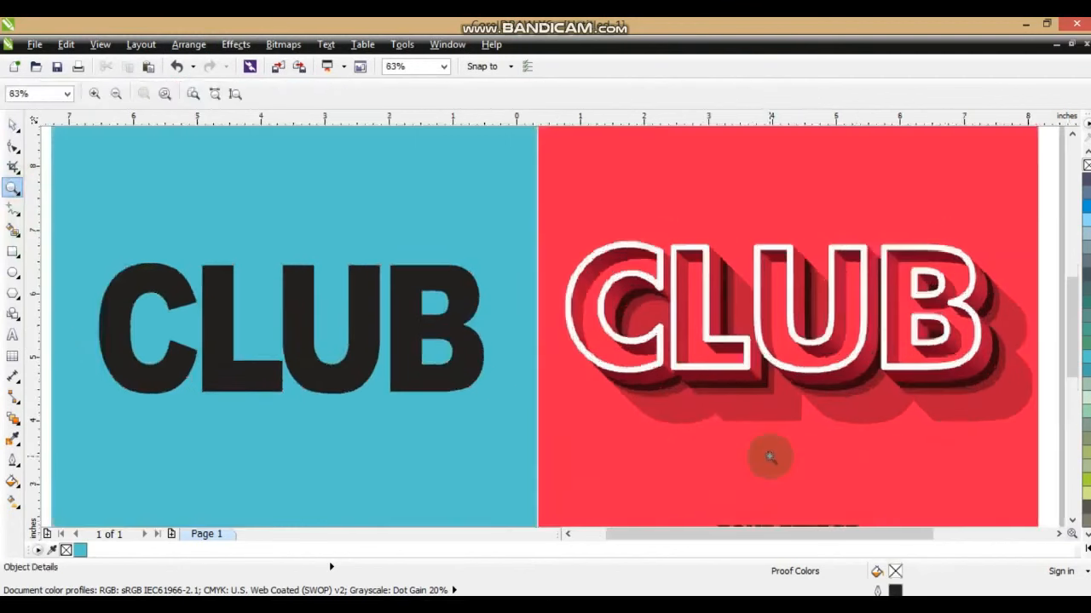
left_click(13, 124)
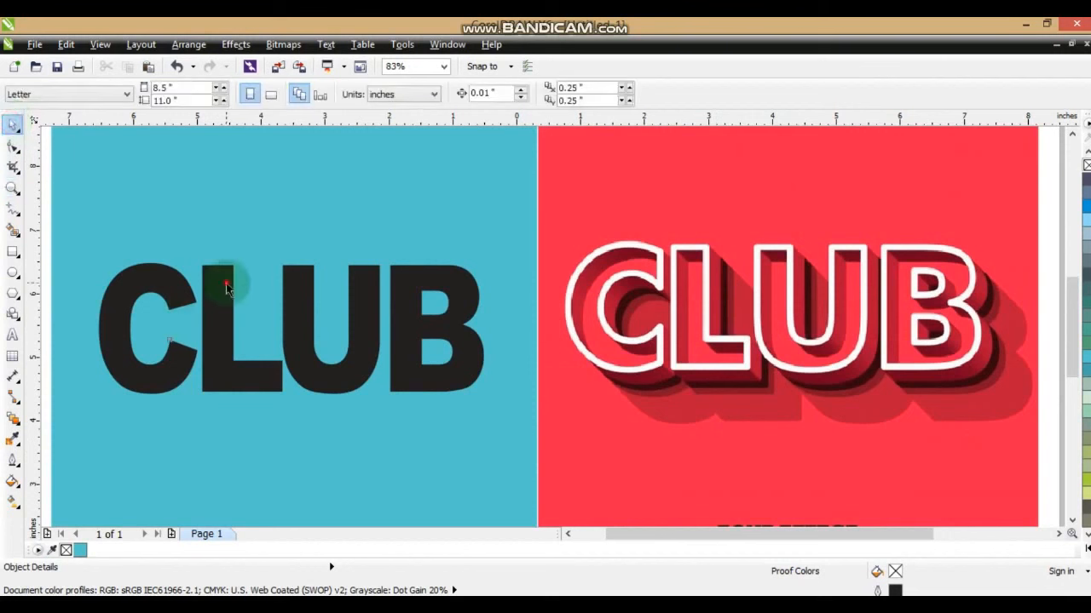
left_click(227, 288)
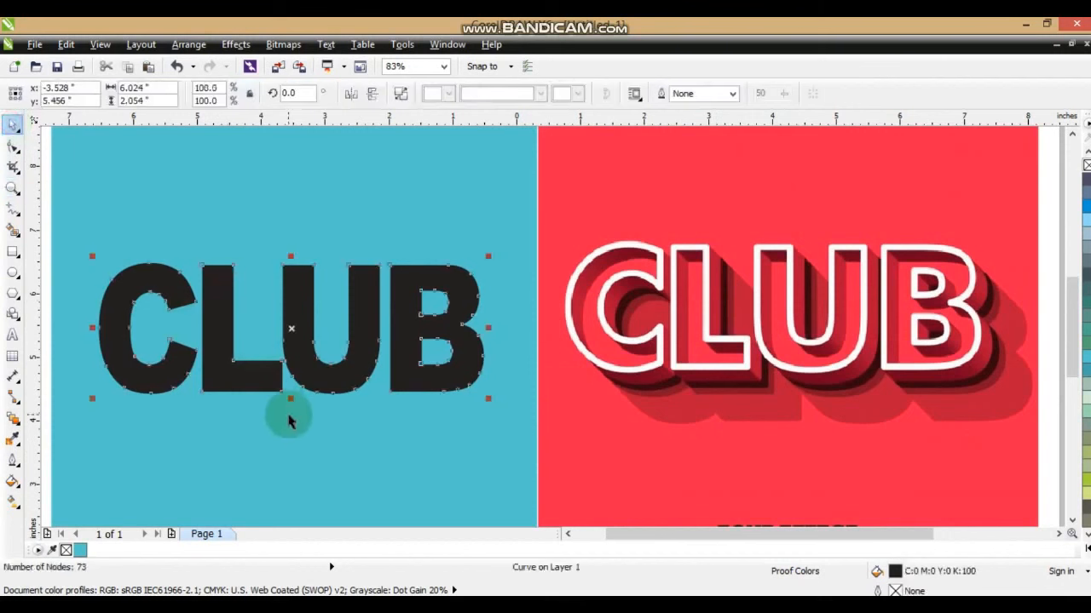
left_click(12, 461)
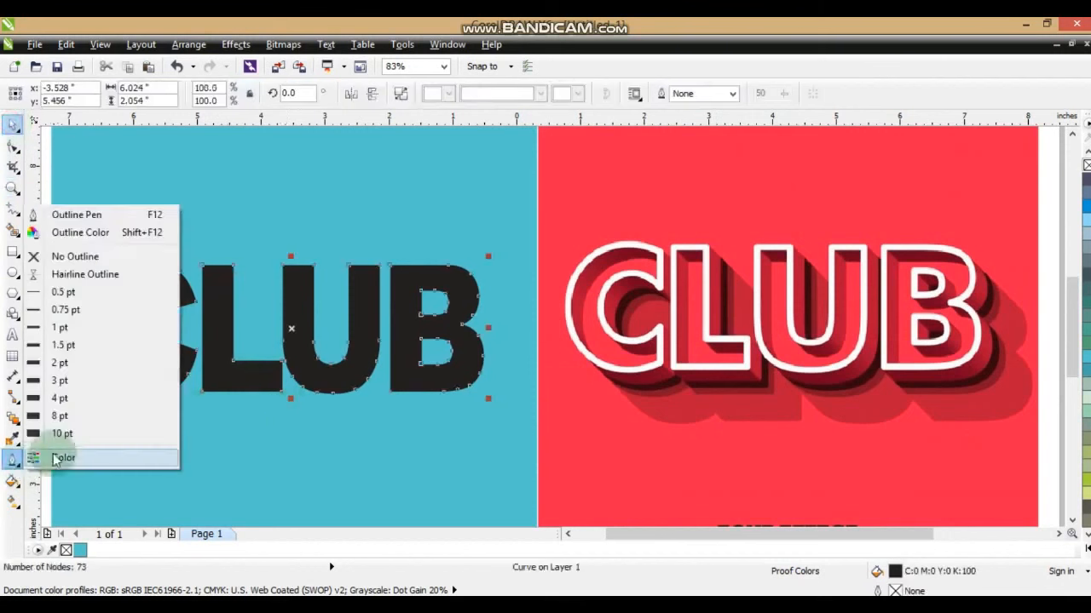
left_click(76, 216)
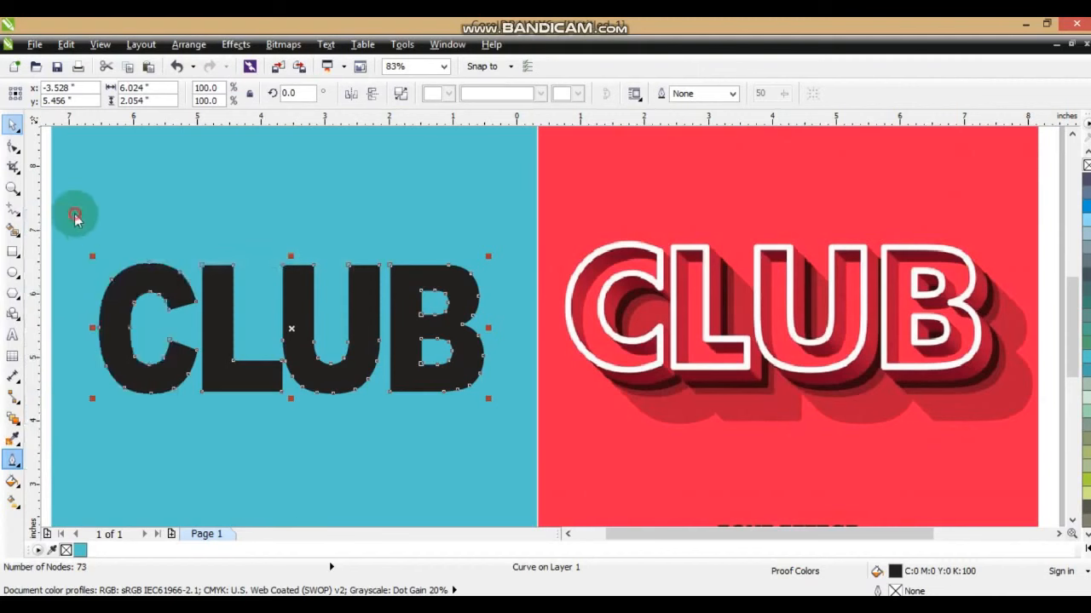
left_click(456, 224)
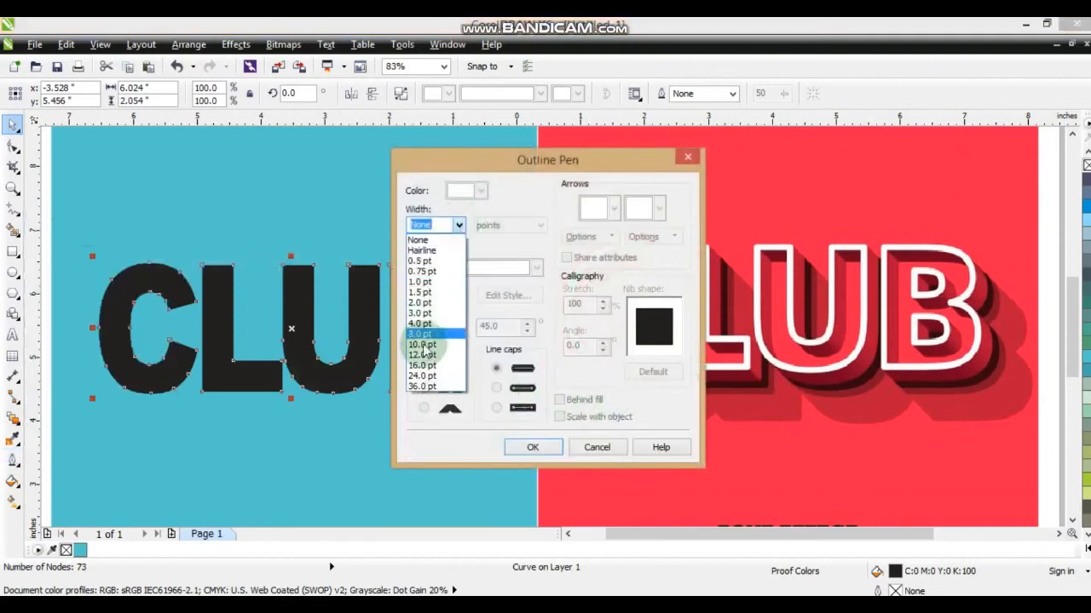
left_click(432, 341)
Give the CLUB outline mitered corners and butt line caps, place it behind the fill, and color it white.
left_click(424, 389)
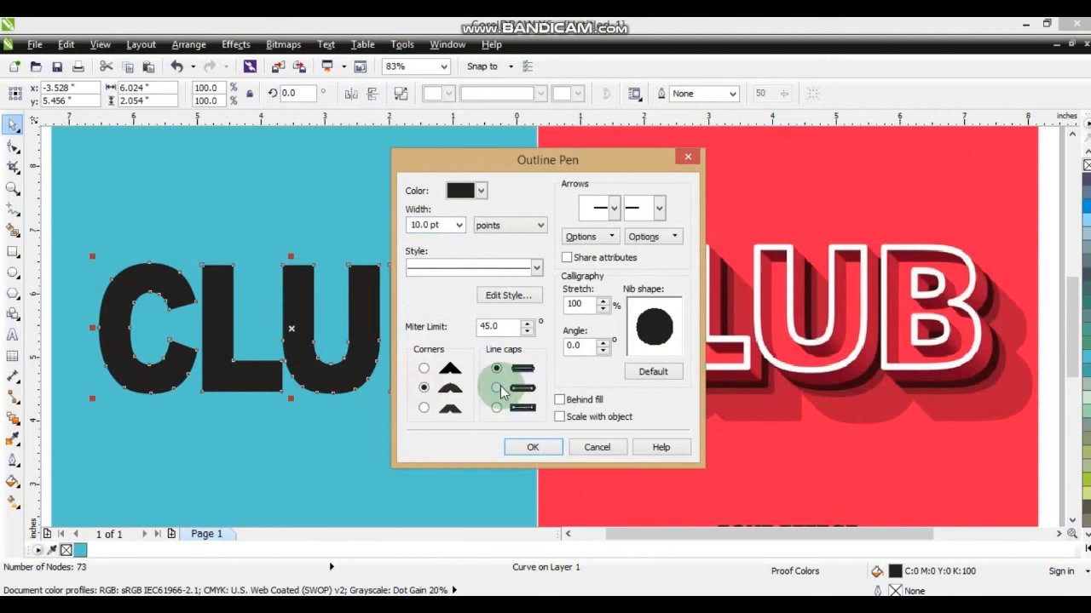
left_click(498, 388)
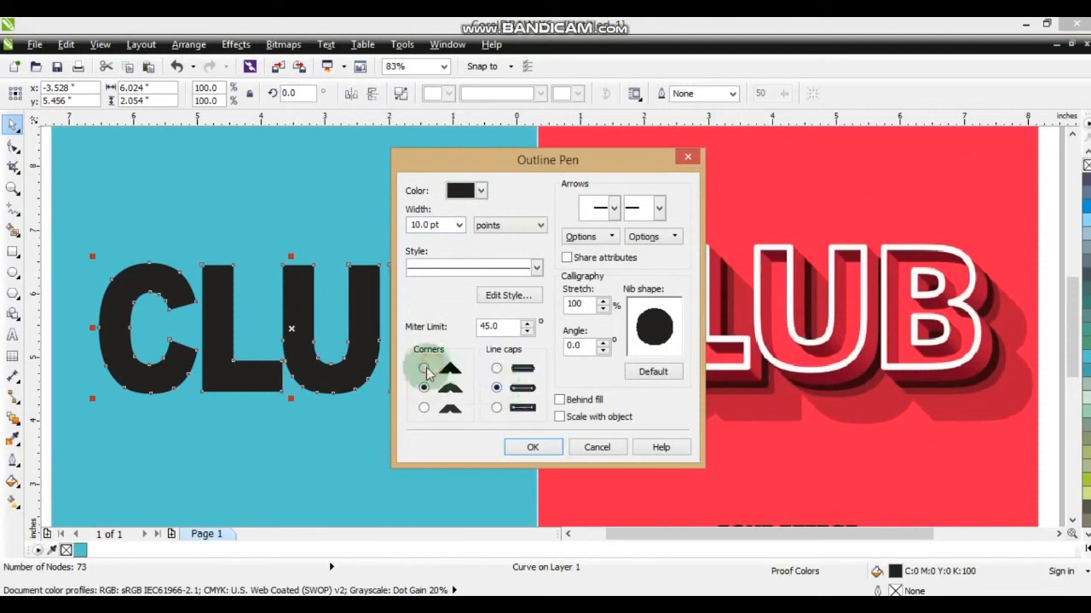
left_click(425, 369)
left_click(496, 369)
left_click(568, 401)
left_click(545, 450)
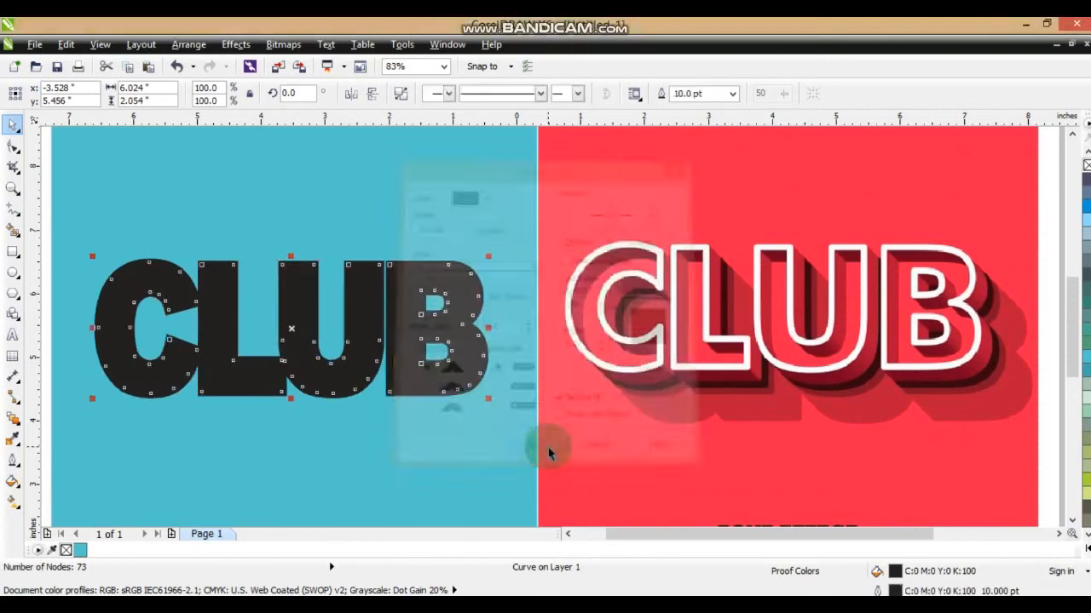
left_click(1085, 548)
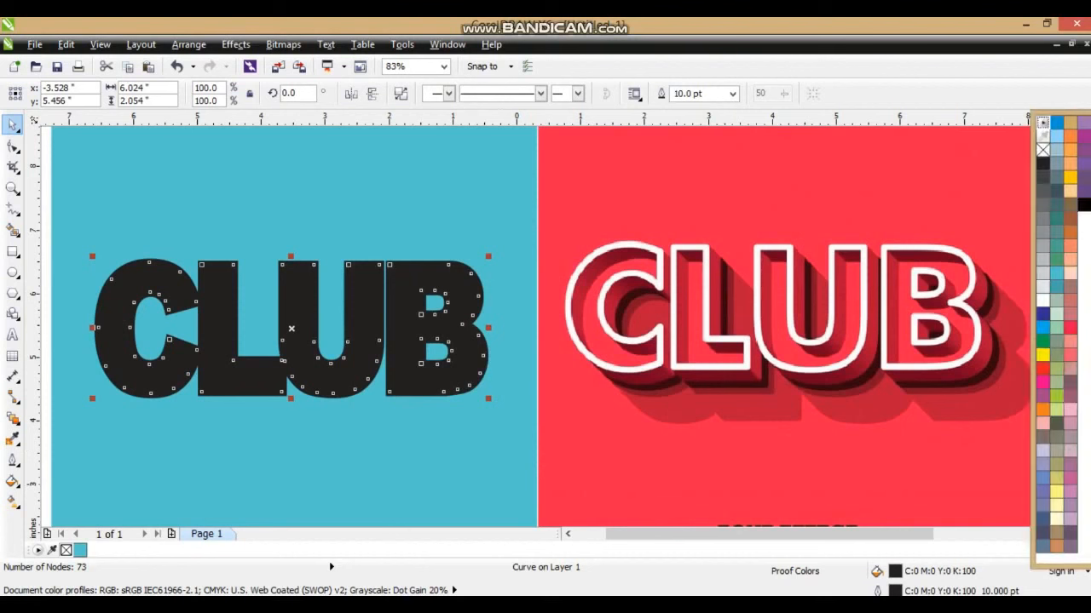
right_click(1042, 302)
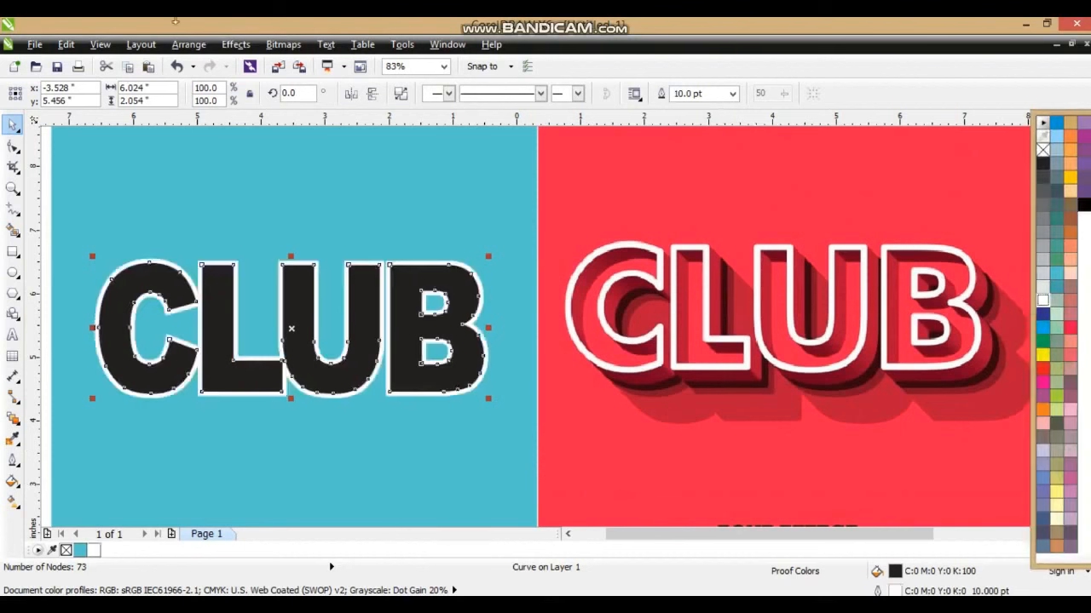
Convert the white CLUB outline to an object and delete the black filled letters.
left_click(188, 44)
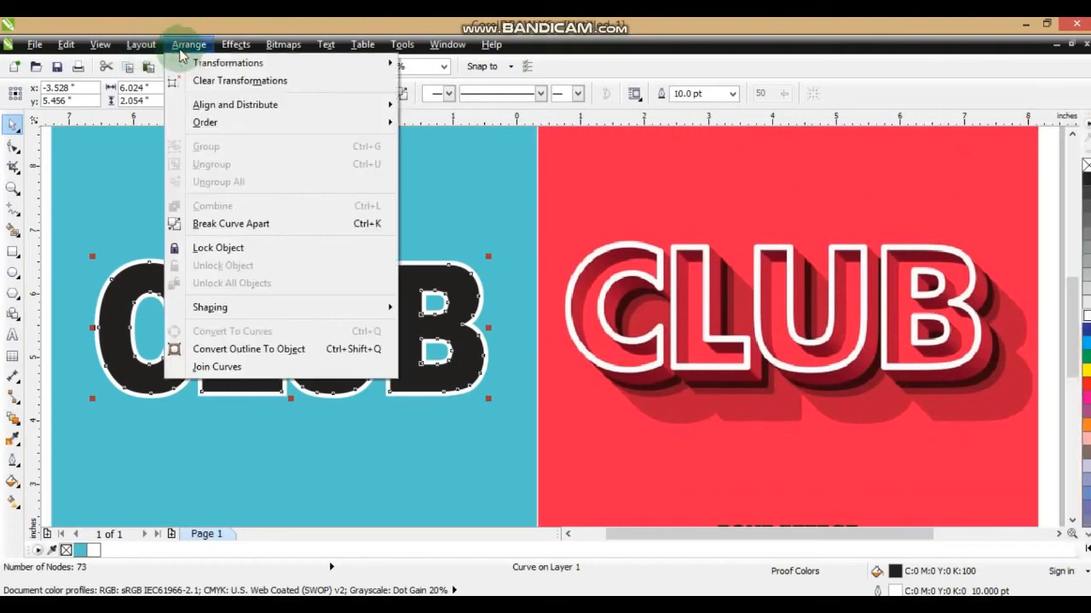
left_click(224, 349)
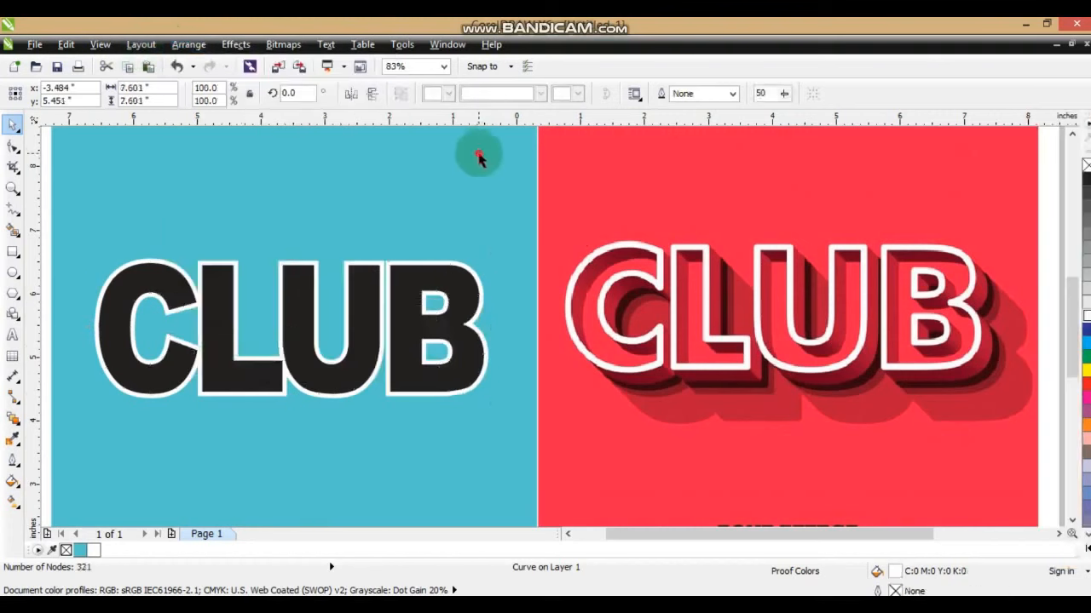
left_click_drag(456, 290, 439, 463)
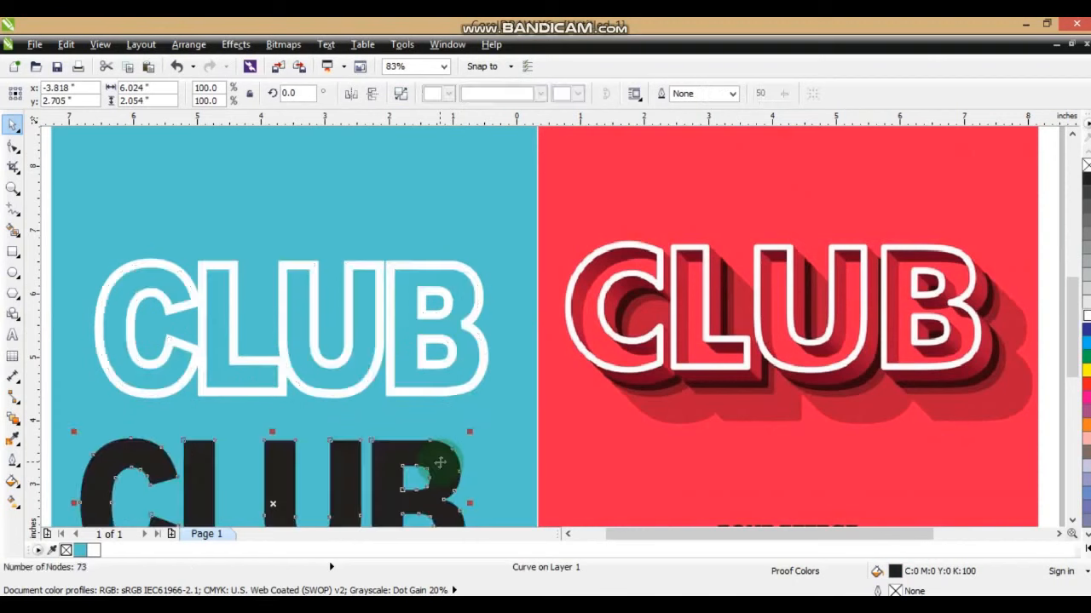
key("Delete")
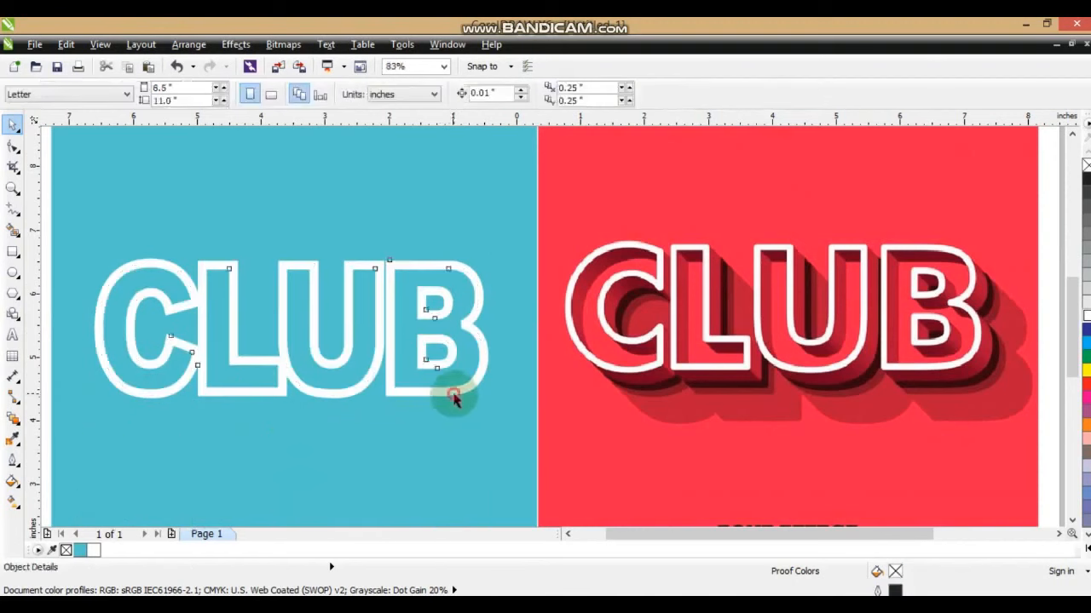
Extrude the white CLUB outline object as a parallel extrusion, offset about 0.22 inches to the right and 0.14 inches downward.
left_click(454, 399)
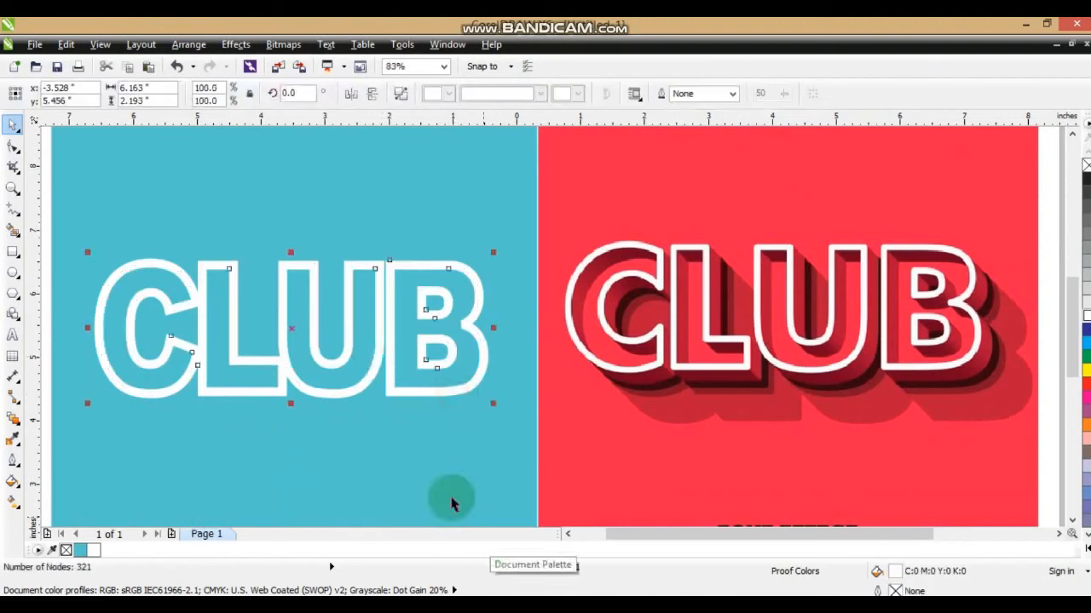
left_click(20, 429)
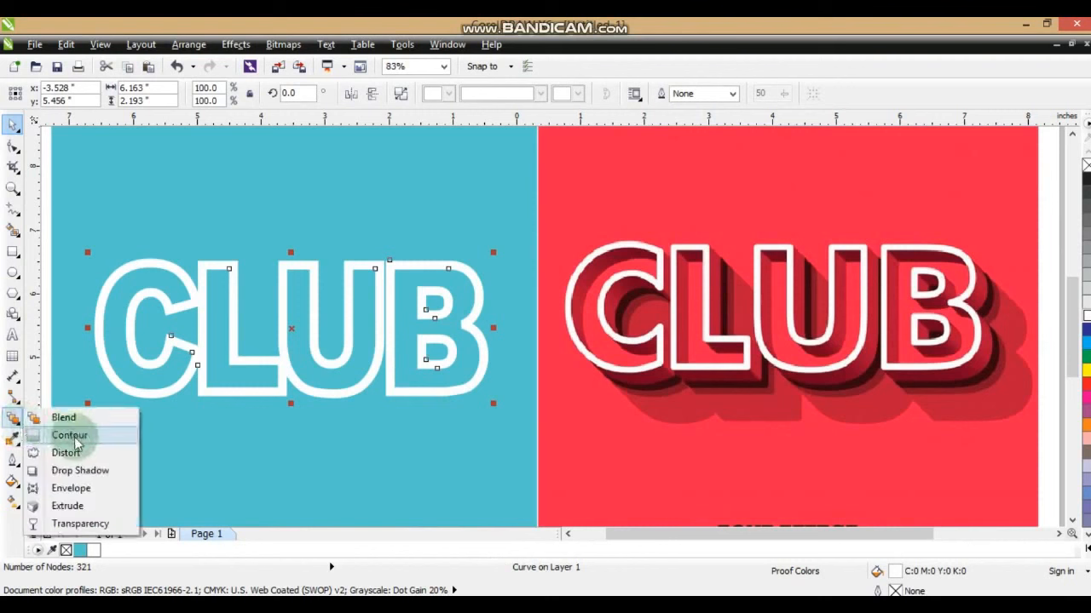
left_click(67, 506)
left_click_drag(127, 271, 375, 392)
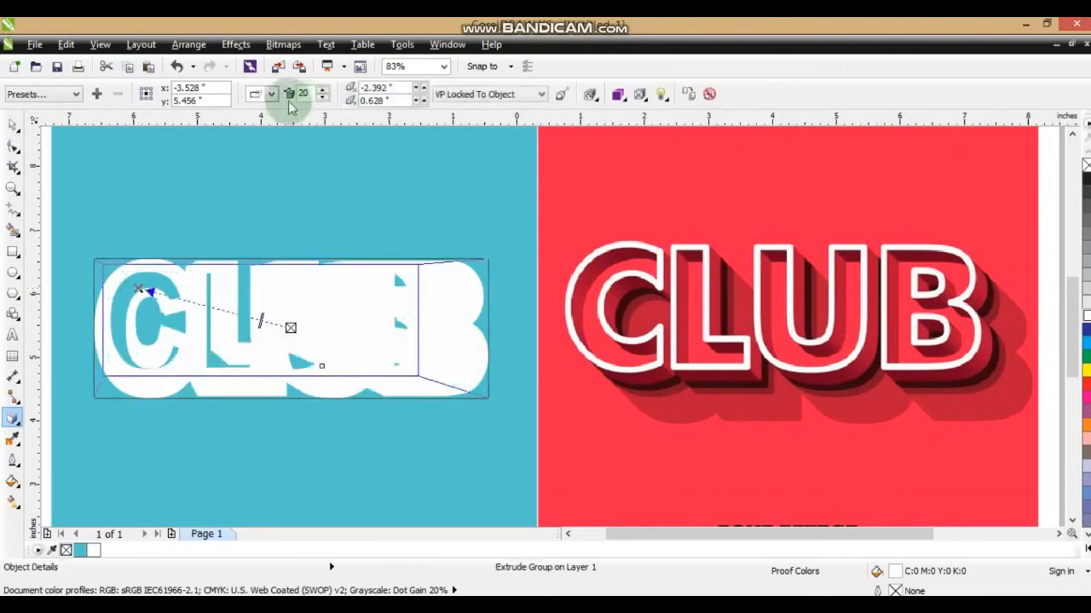
left_click(271, 96)
left_click(281, 146)
left_click_drag(138, 290, 305, 337)
left_click(13, 124)
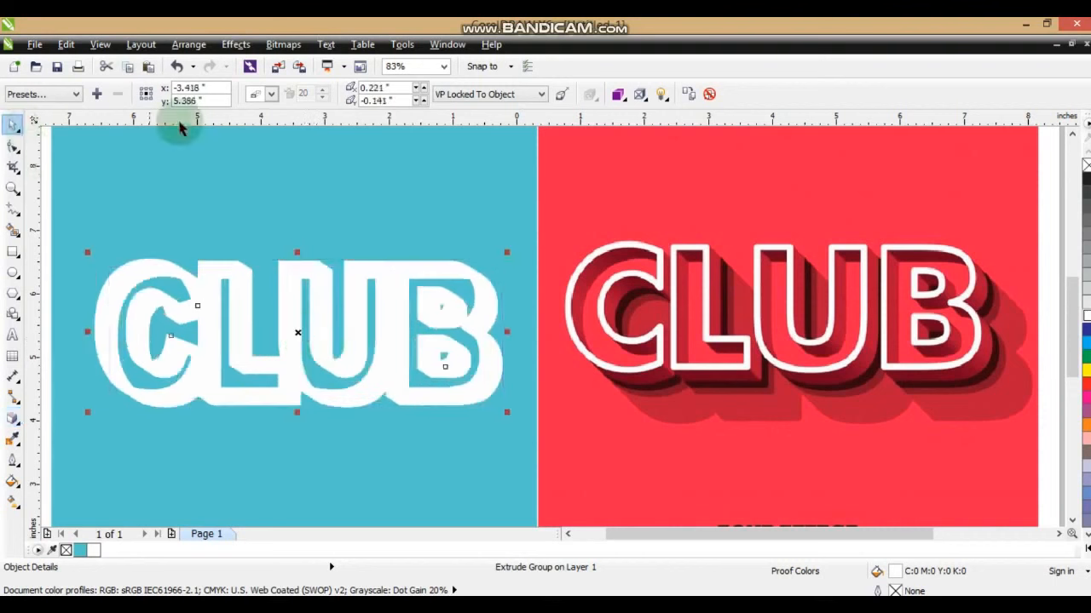
Break the white CLUB extrude group apart and select the separated extruded body group.
left_click(173, 45)
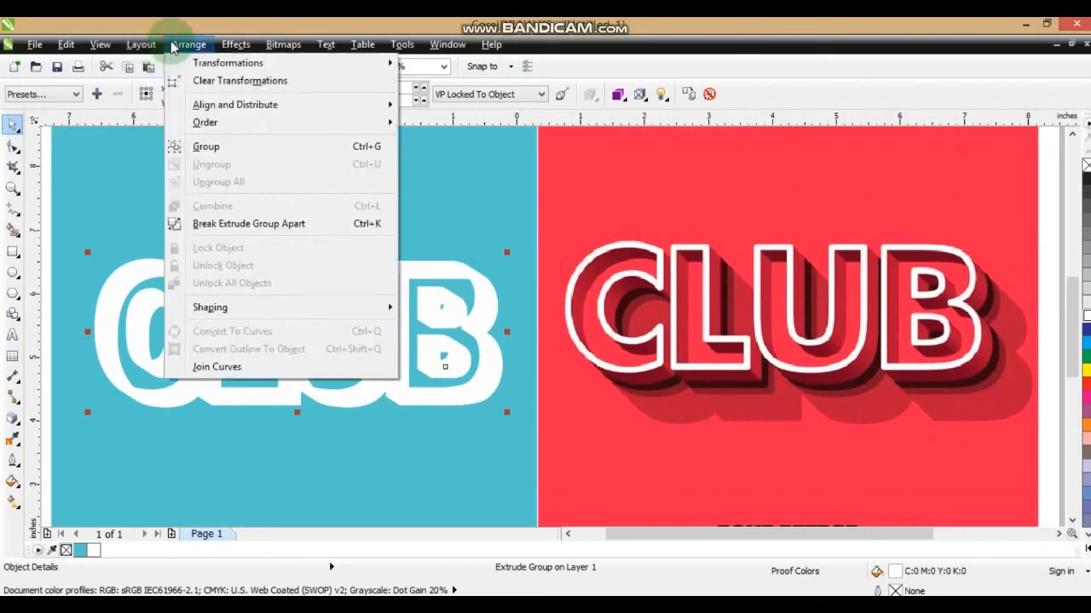
left_click(224, 224)
left_click(525, 185)
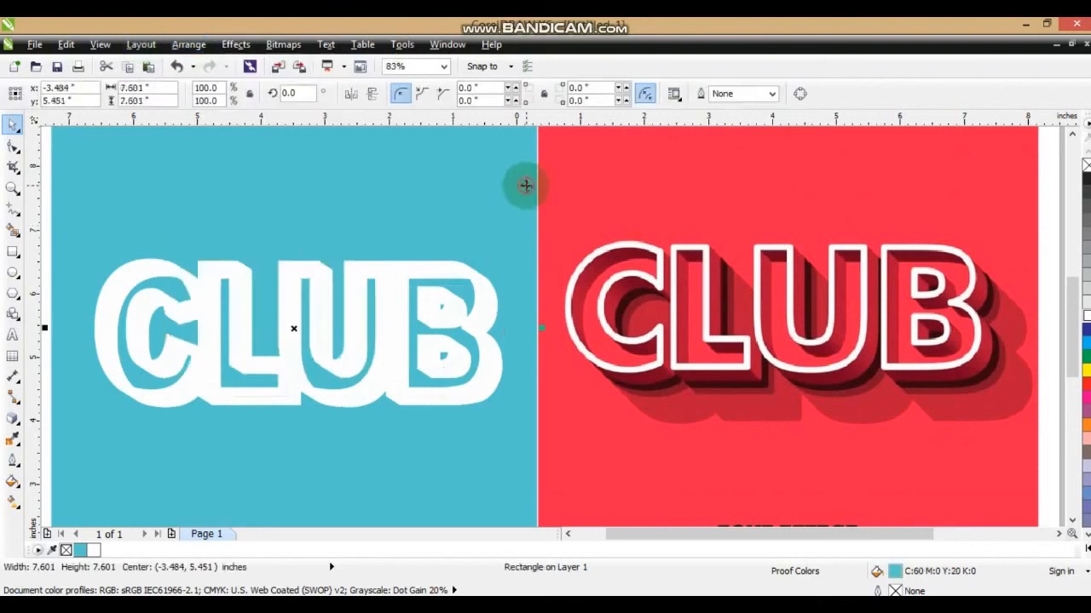
left_click(487, 310)
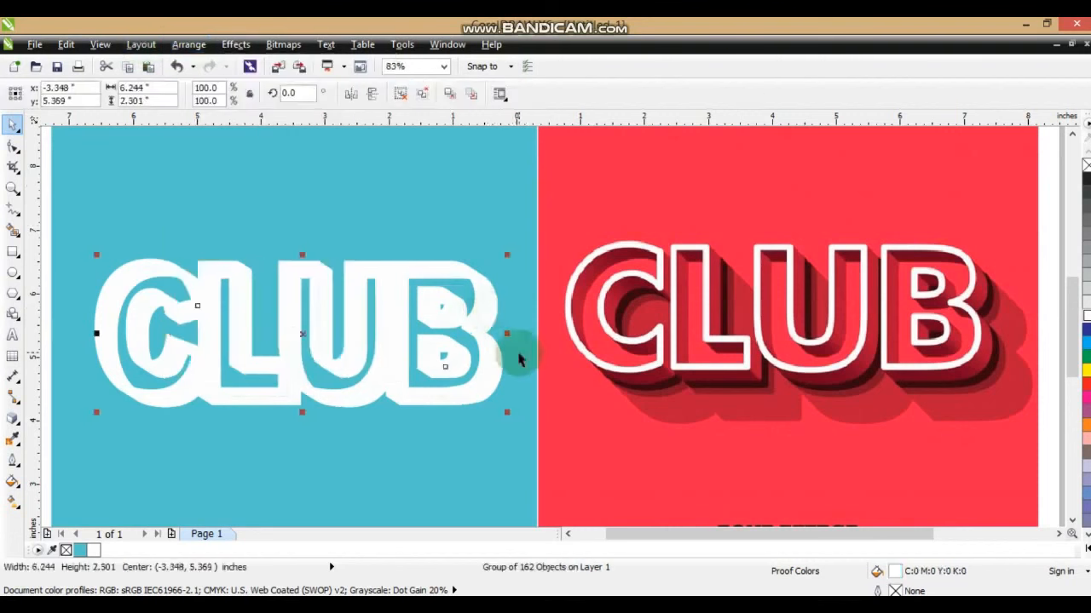
Recolor the extruded body group with a darker teal uniform fill, C81 M24 Y37 K1.
left_click(79, 550)
left_click(14, 480)
left_click(85, 364)
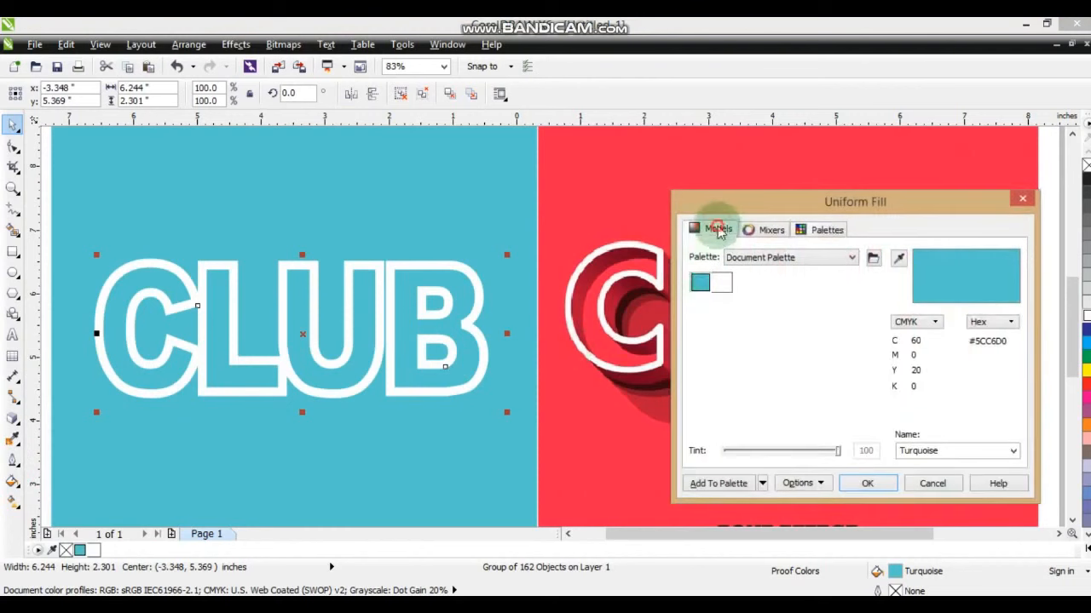
left_click(711, 226)
left_click_drag(789, 309, 807, 339)
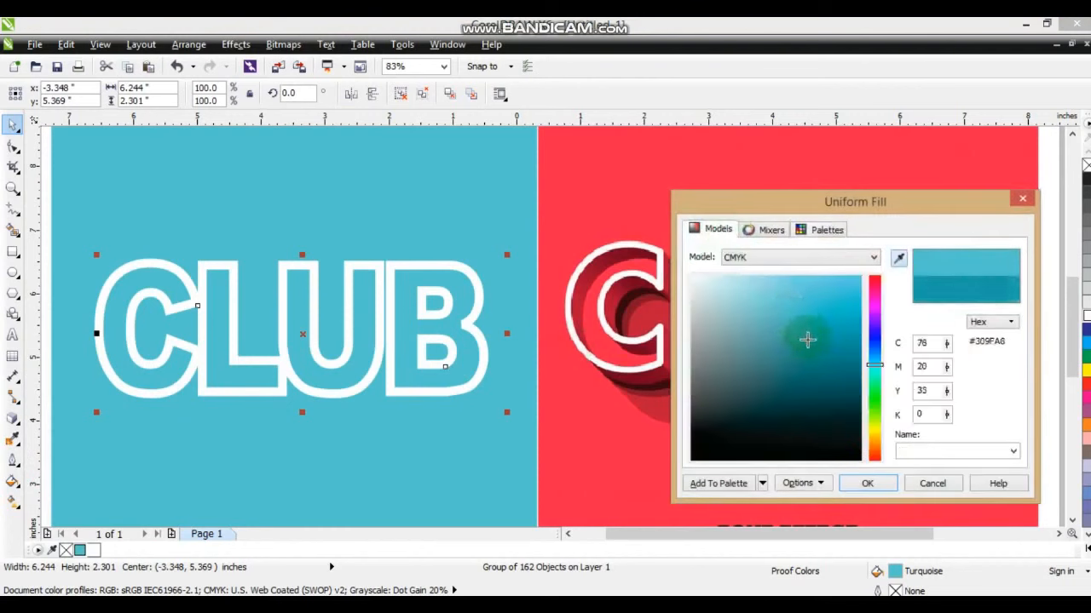
left_click(865, 482)
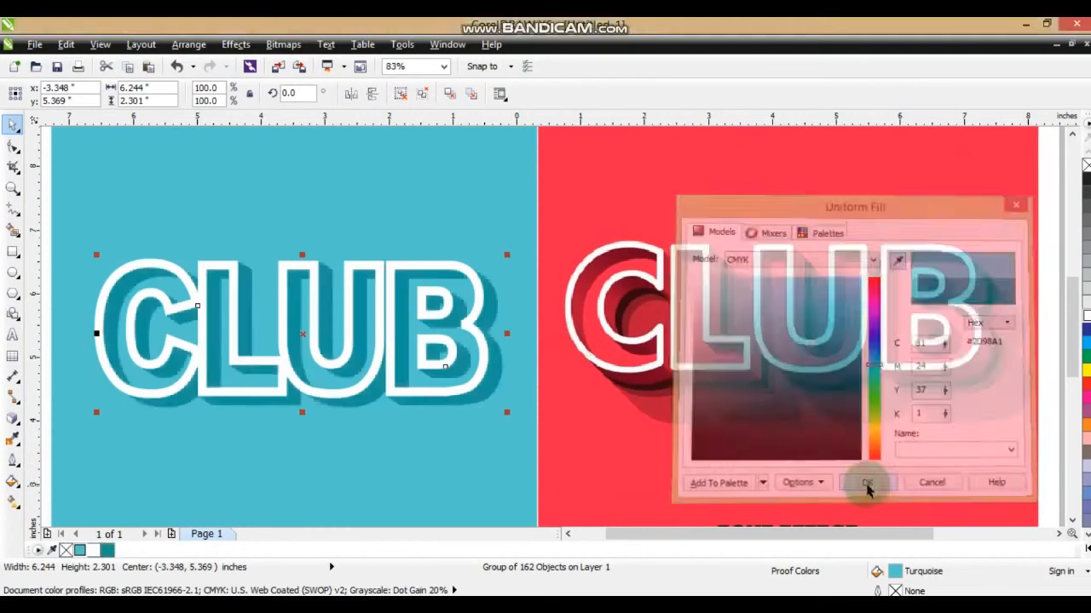
left_click(501, 201)
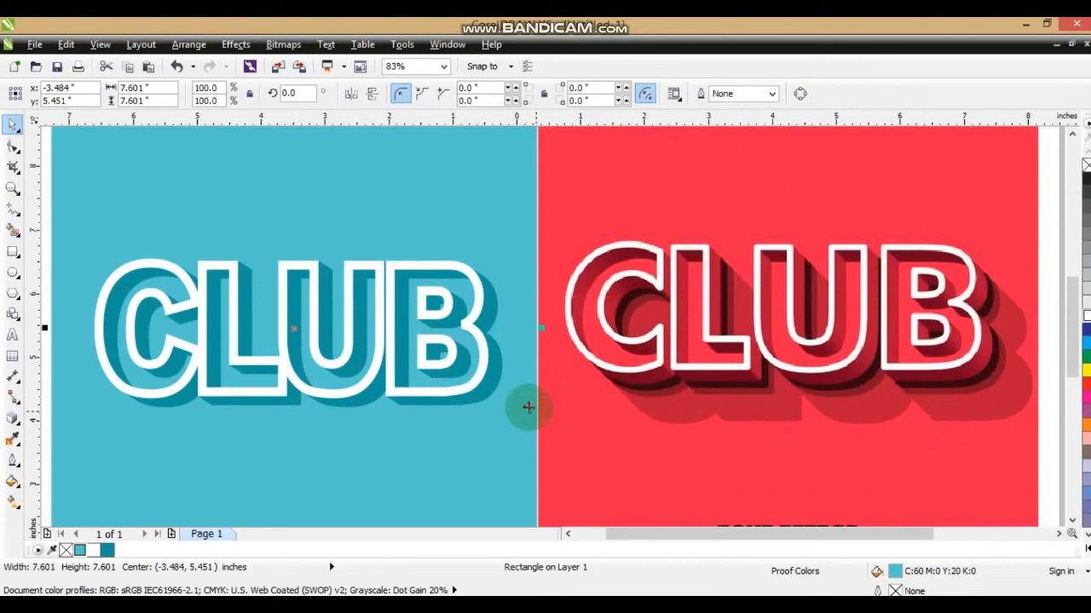
left_click(520, 381)
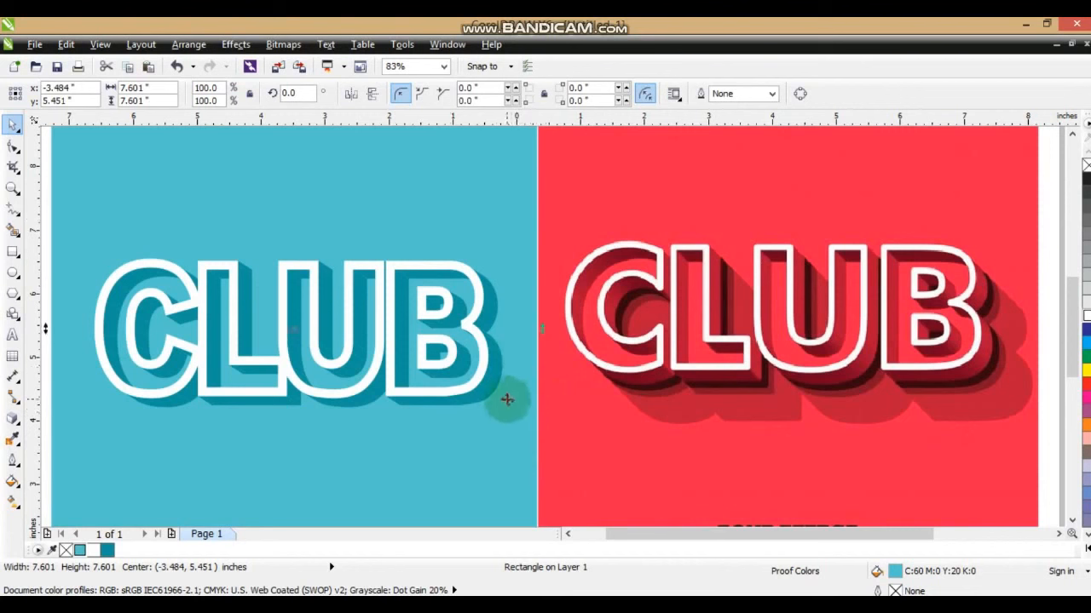
key("Escape")
left_click(478, 407)
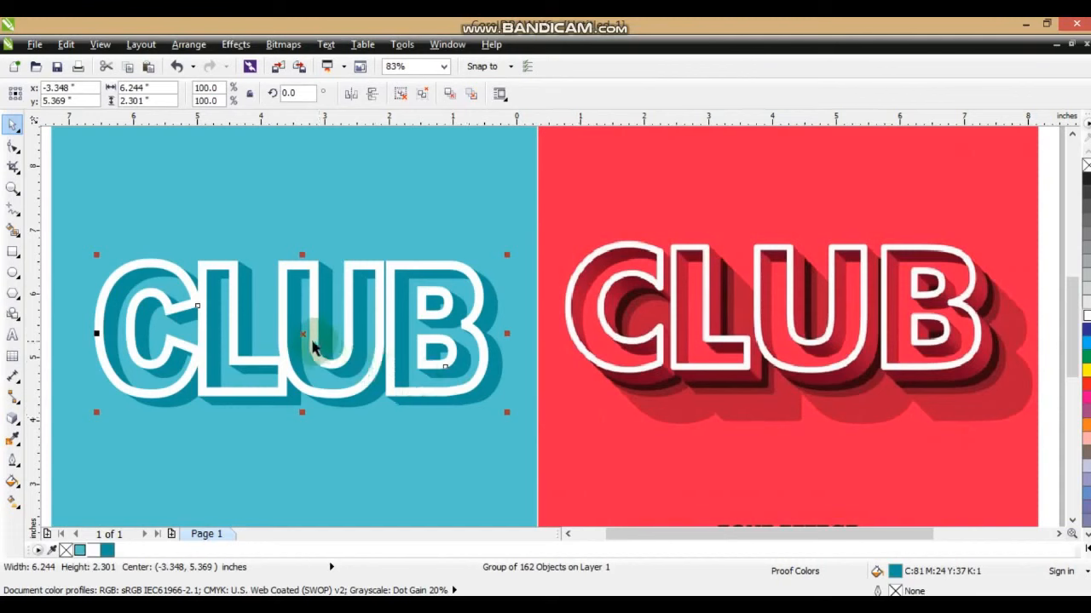
scroll(460, 367, "down", 3)
left_click(463, 366)
left_click(156, 248)
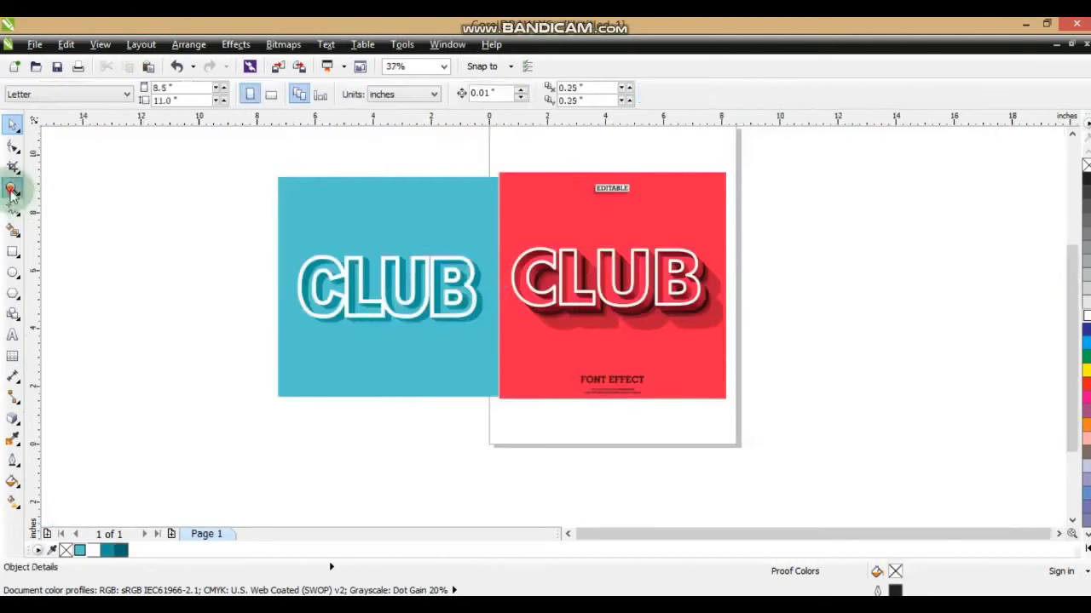
Duplicate the white CLUB outline below the original, break the copy apart, and weld its pieces into one solid silhouette.
left_click(13, 187)
left_click_drag(257, 225, 767, 363)
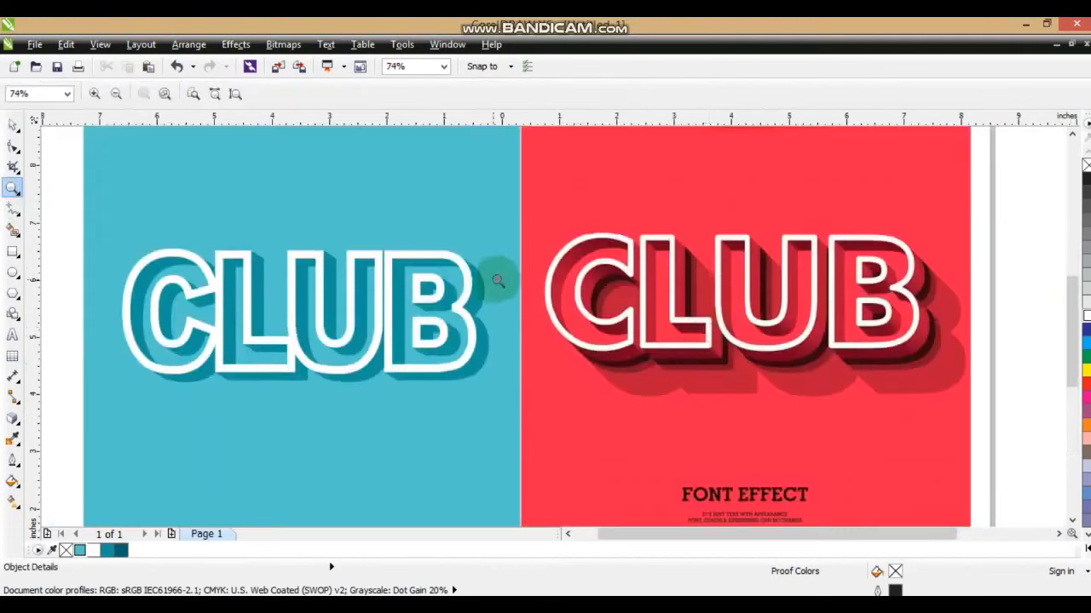
left_click(13, 124)
left_click(474, 381)
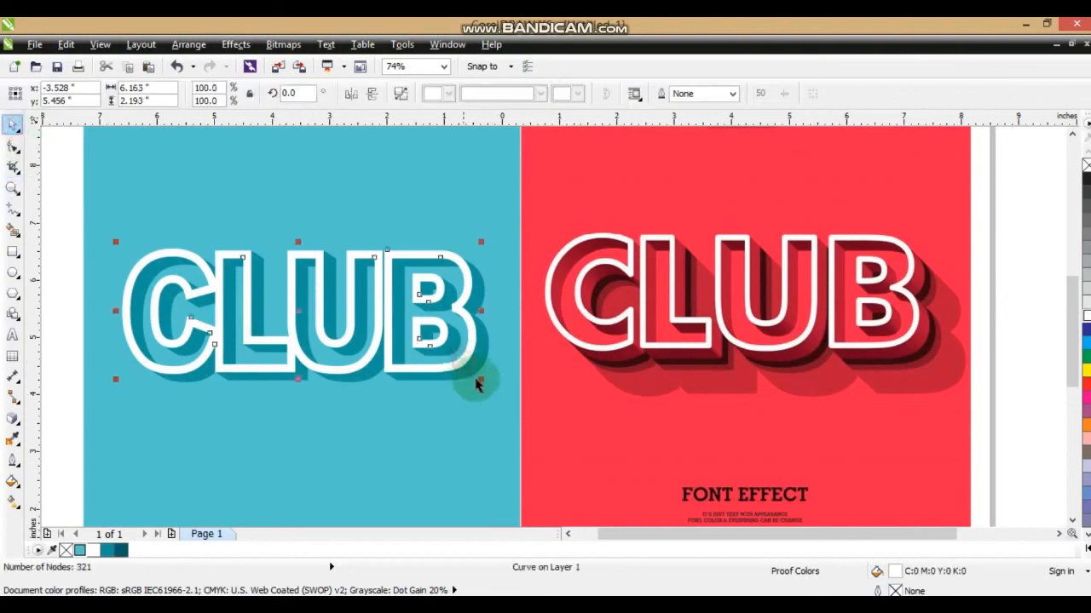
left_click_drag(465, 311, 485, 471)
left_click(401, 93)
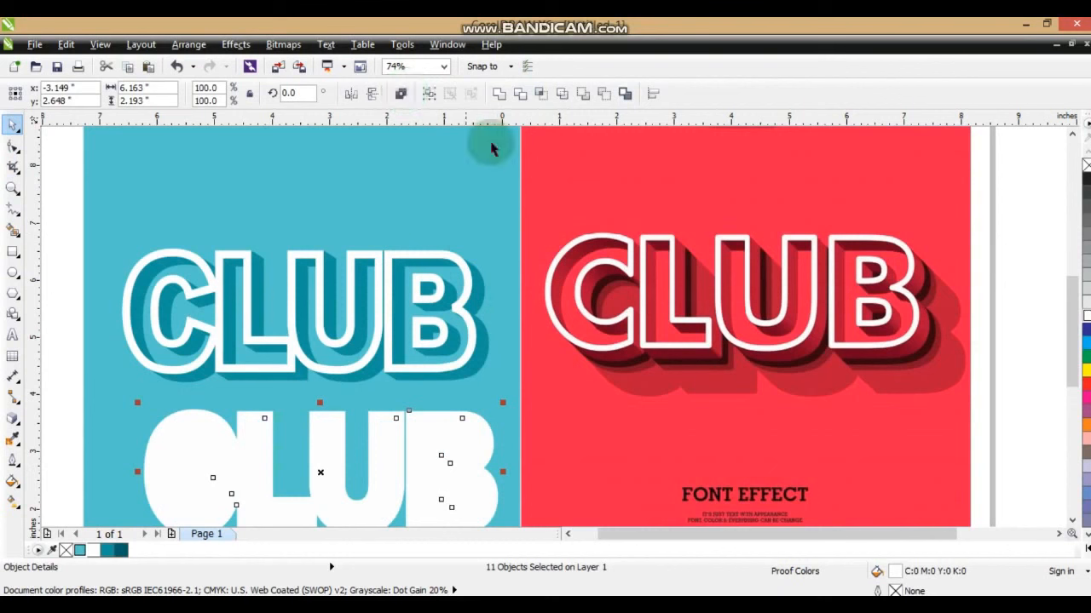
left_click(500, 93)
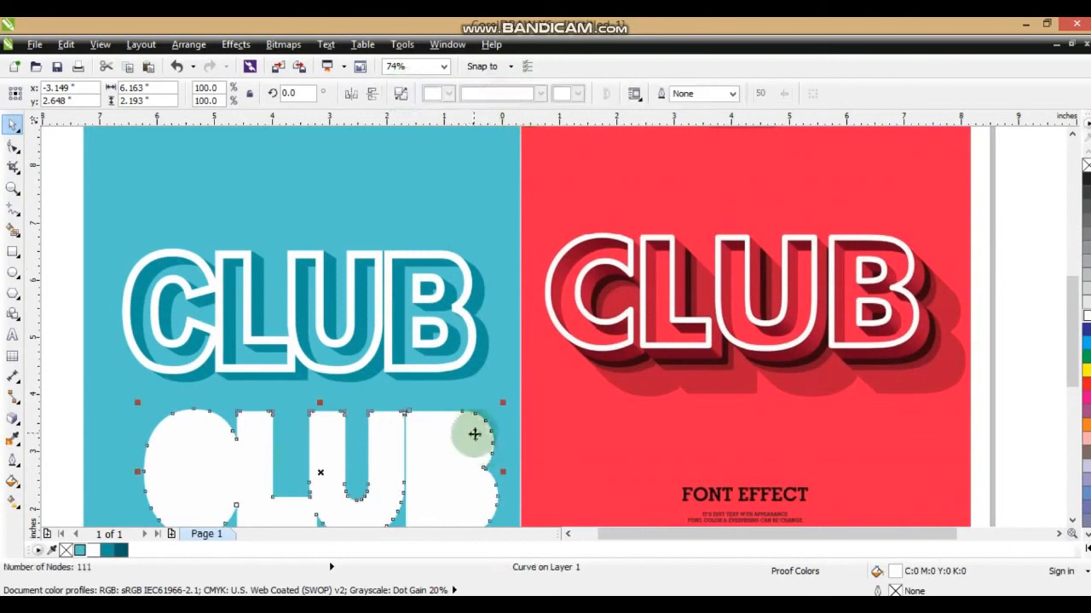
Fill the welded CLUB silhouette with turquoise from the document palette.
left_click(446, 370)
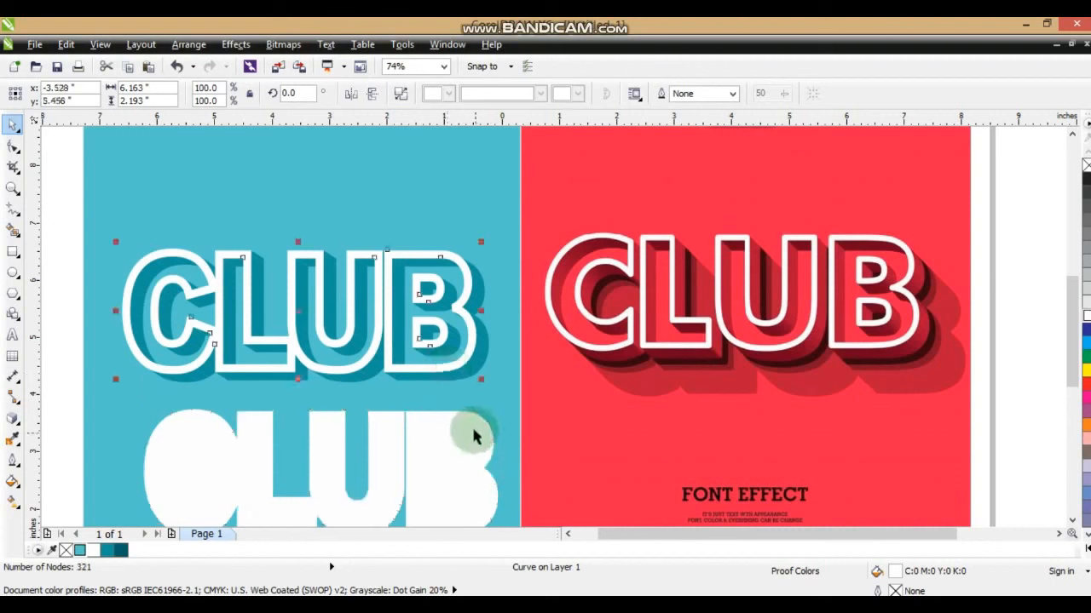
left_click(476, 457)
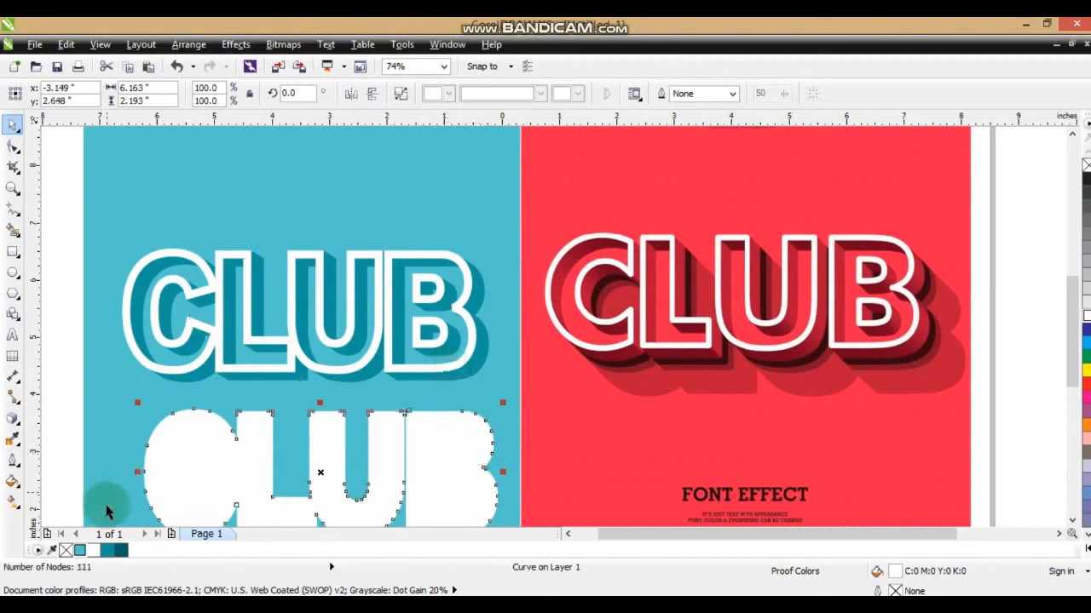
left_click(85, 554)
Align the turquoise silhouette with the white CLUB outline and place it behind the outline and the teal extruded body.
left_click_drag(464, 474, 445, 311)
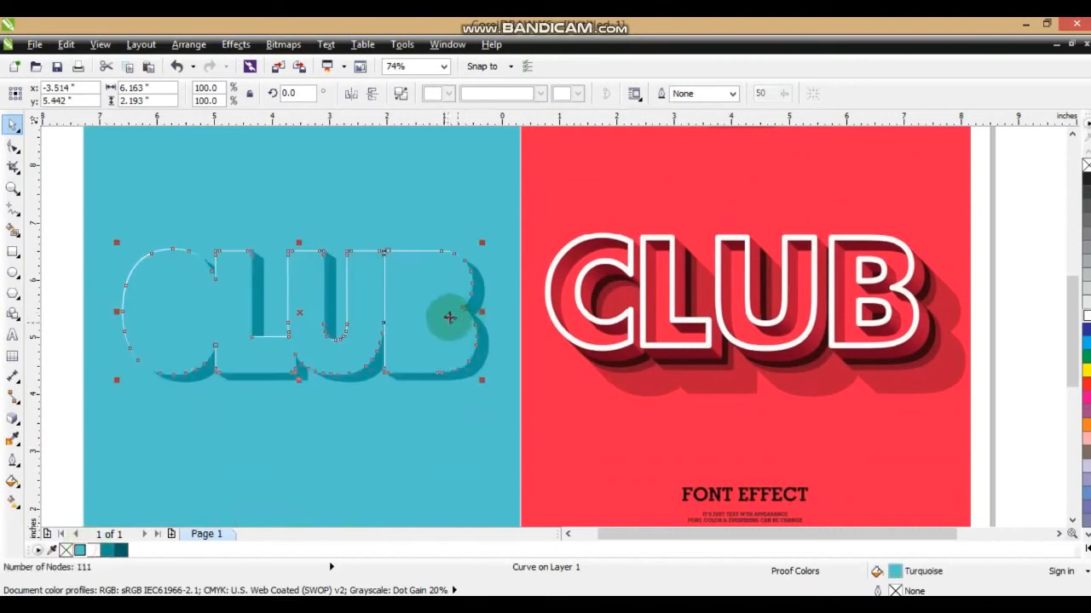
left_click(445, 254, "shift")
left_click(439, 289)
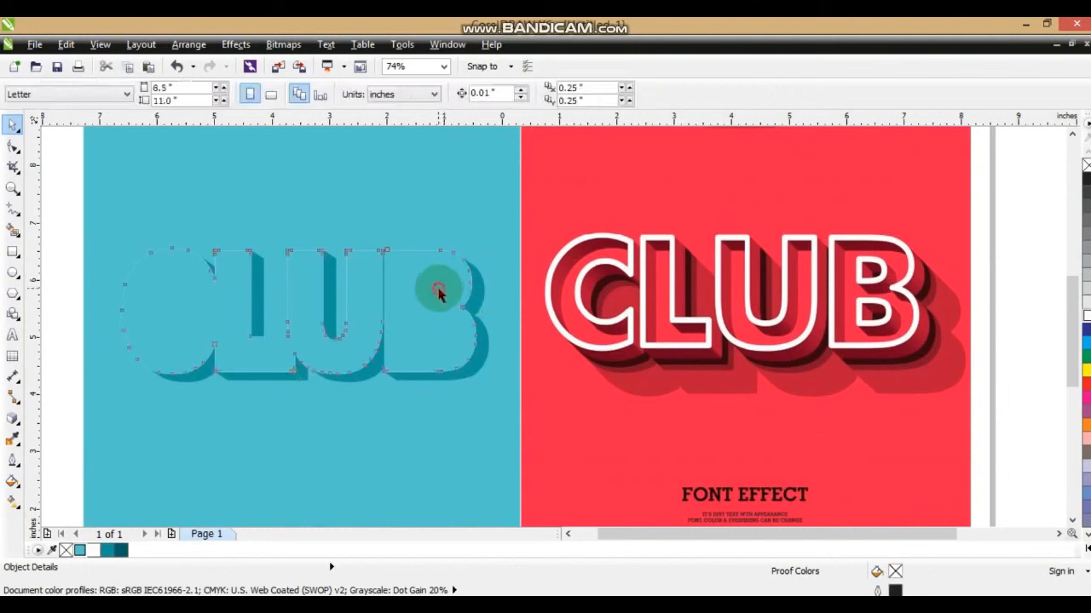
key("ctrl+Page_Down")
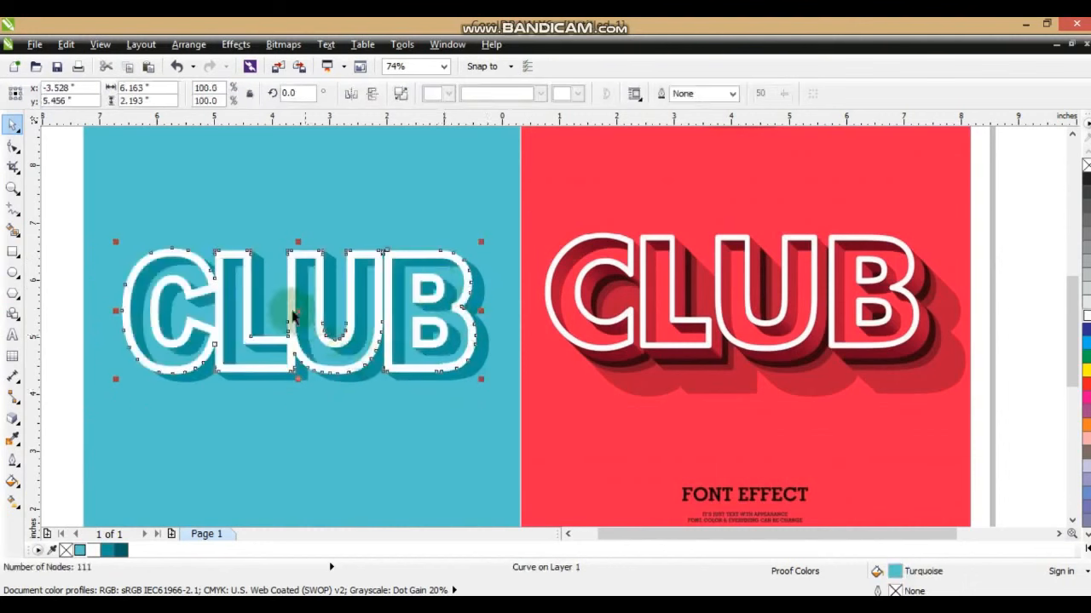
Duplicate the turquoise silhouette about 0.3 inches right and 0.25 inches down, filled C96 M45 Y51 K22, and place it behind the extruded body.
left_click_drag(293, 311, 315, 326)
left_click(121, 550)
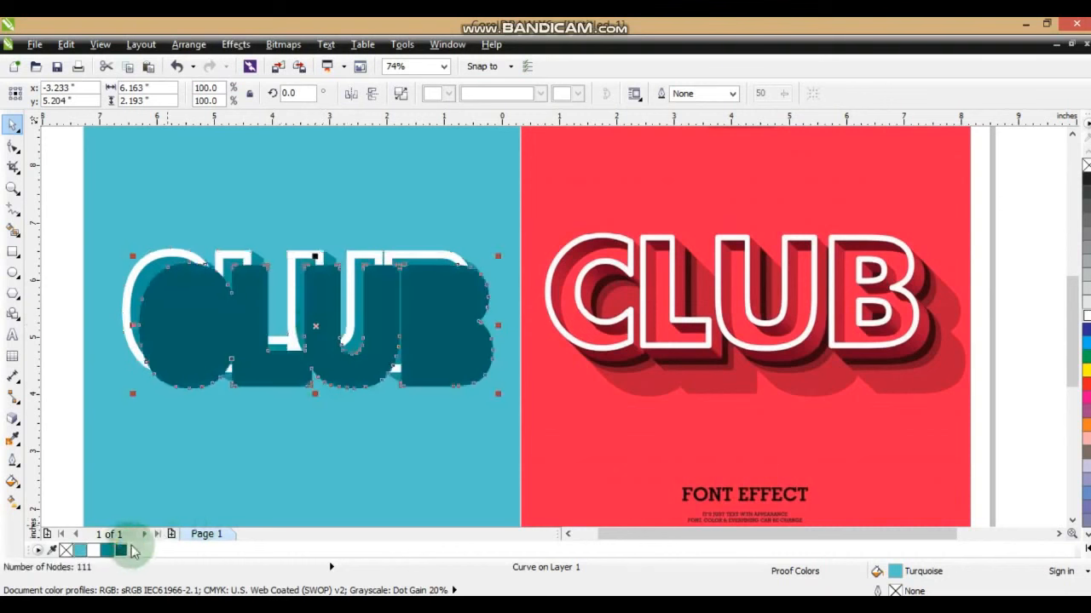
key("ctrl+Page_Down")
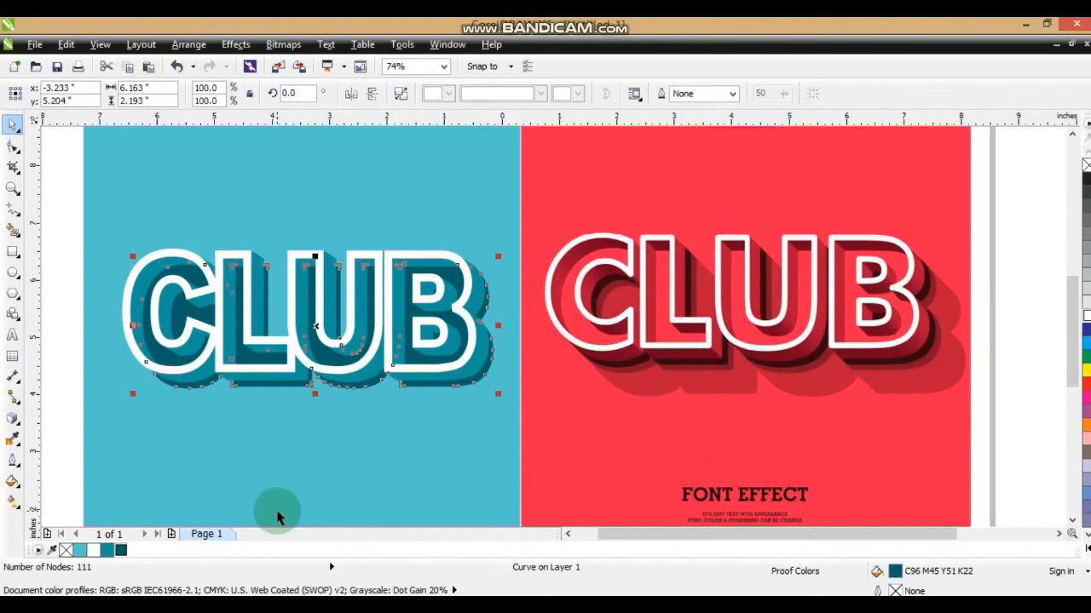
key("Escape")
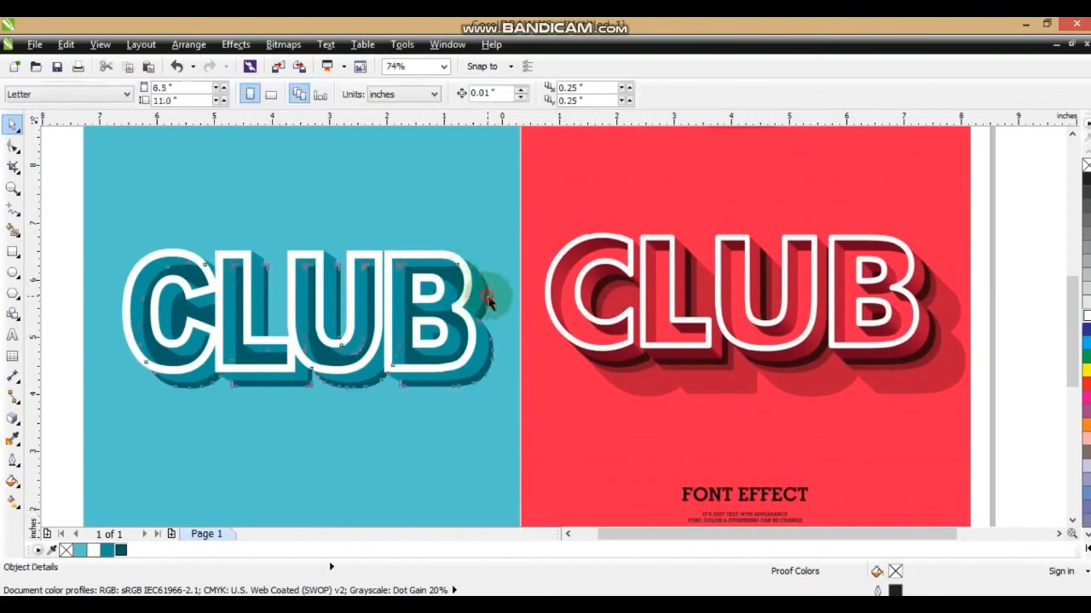
Arrange the dark teal silhouette behind the turquoise silhouette.
left_click(488, 302)
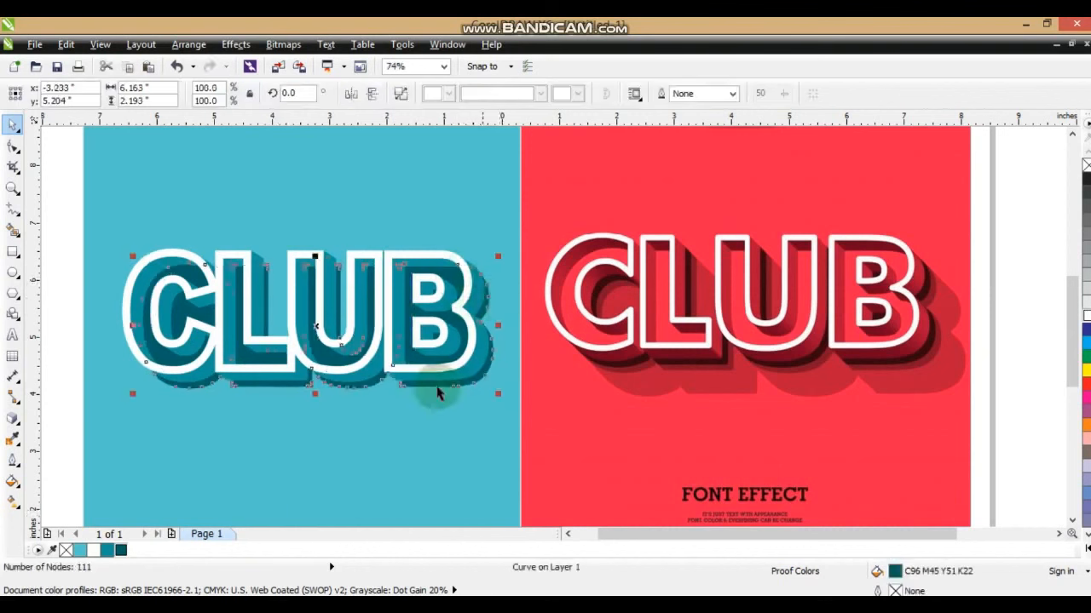
left_click_drag(85, 549, 487, 312)
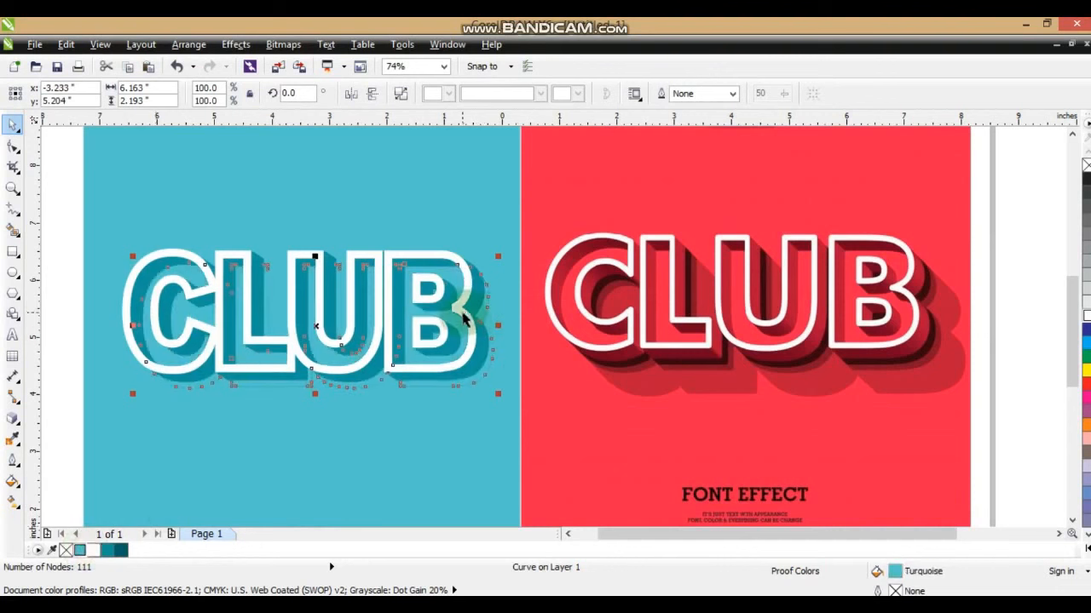
left_click(460, 312)
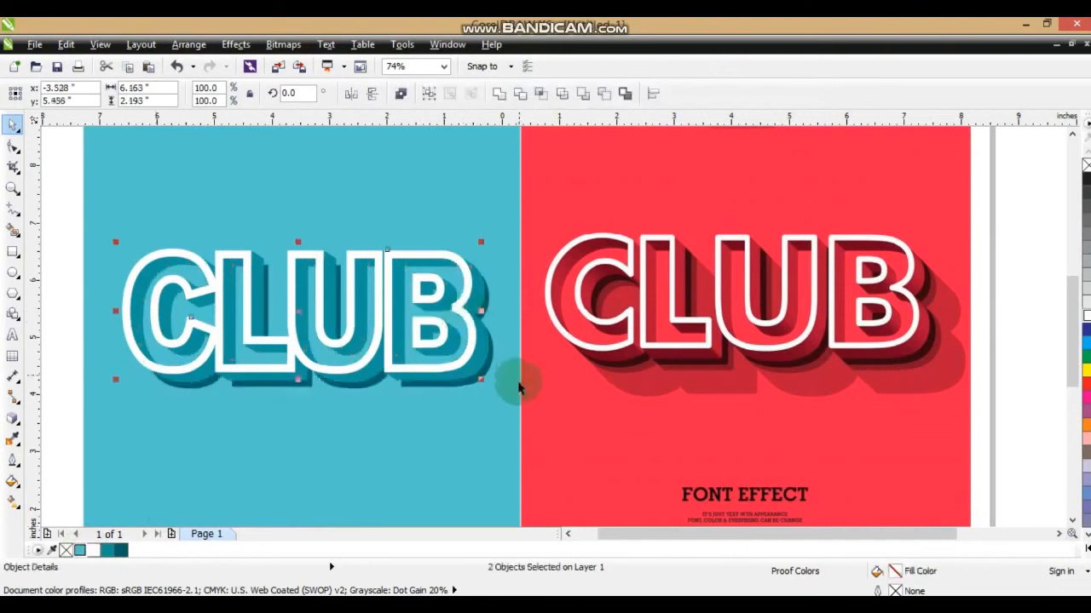
key("Escape")
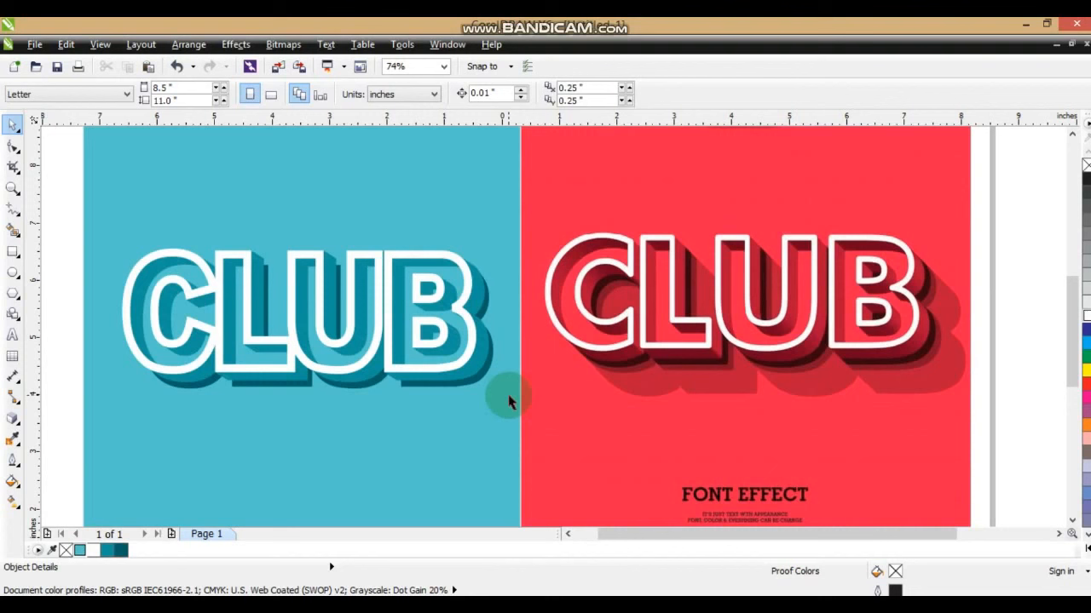
Extrude the dark teal silhouette as a parallel extrusion, offset about 0.31 inches to the right and 0.41 inches downward.
left_click(479, 384)
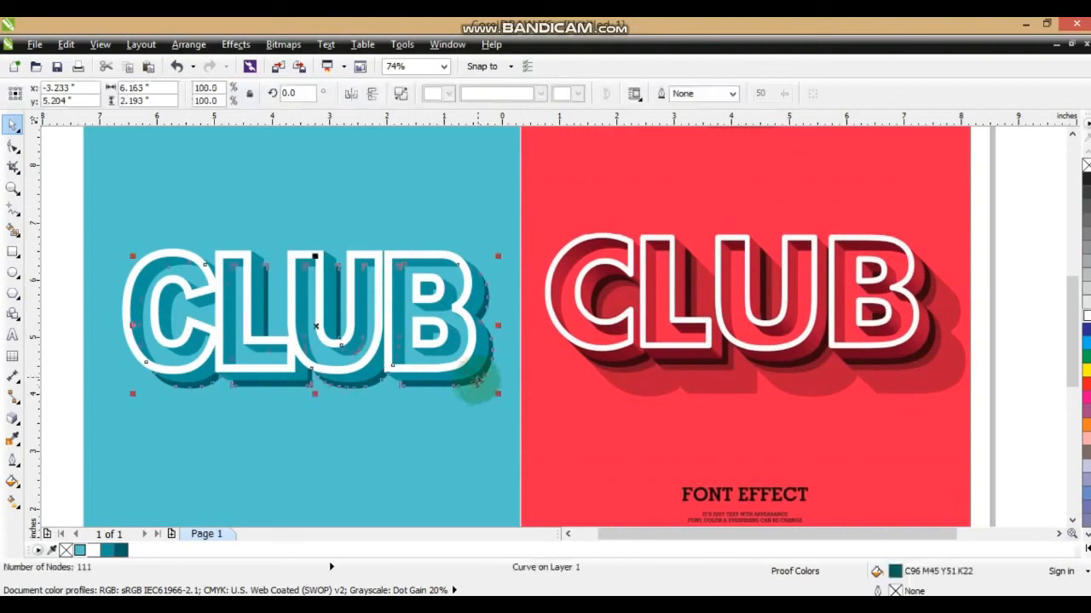
left_click(11, 426)
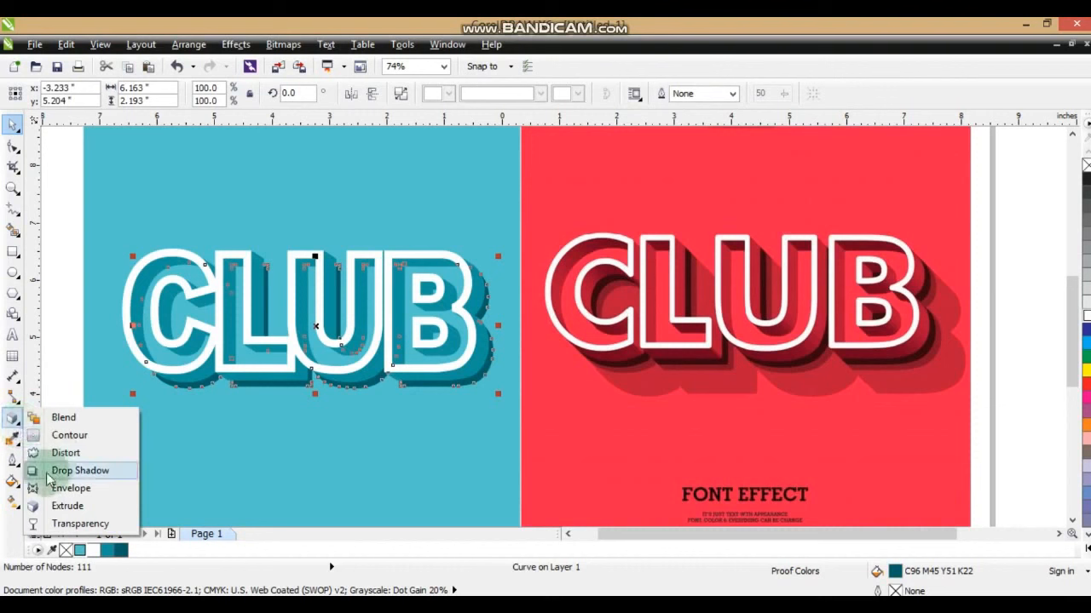
left_click(51, 504)
left_click_drag(449, 386, 509, 502)
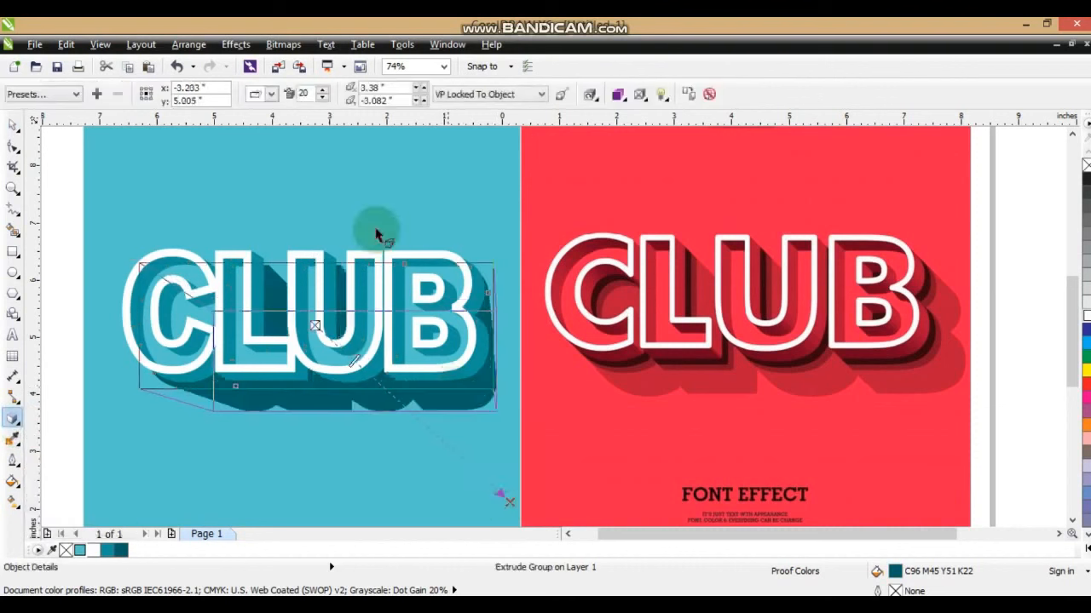
left_click(270, 94)
left_click(282, 141)
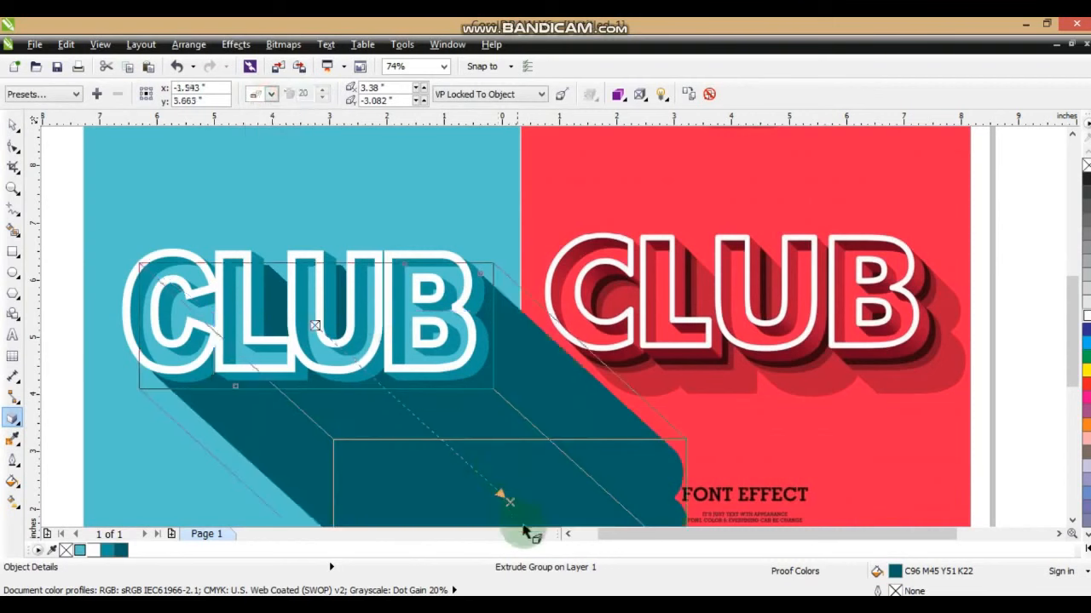
left_click_drag(508, 502, 426, 384)
left_click_drag(426, 381, 324, 334)
key("space")
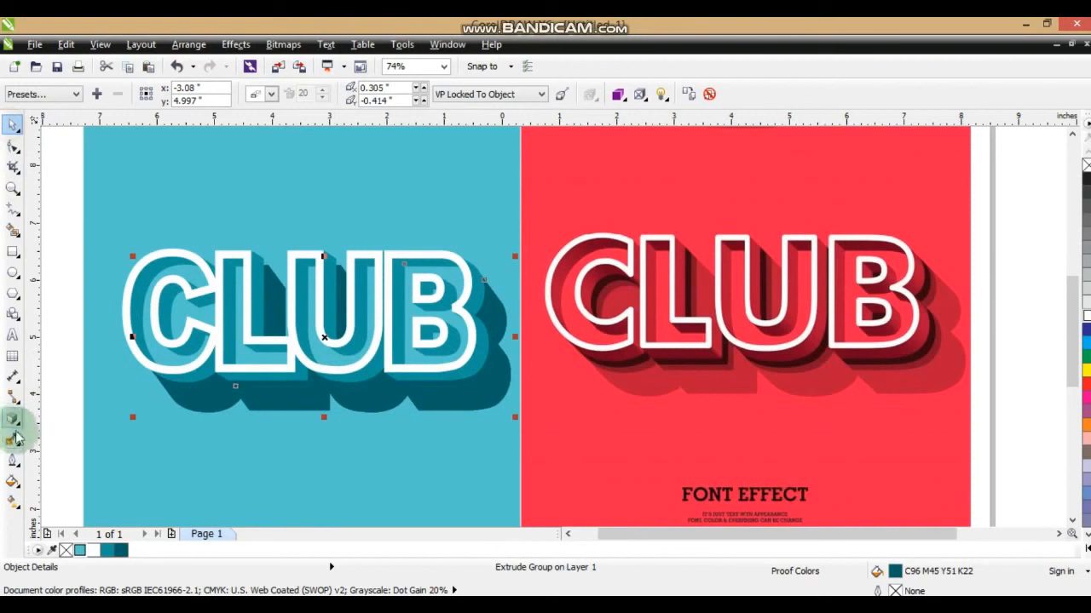
left_click(13, 419)
left_click(59, 523)
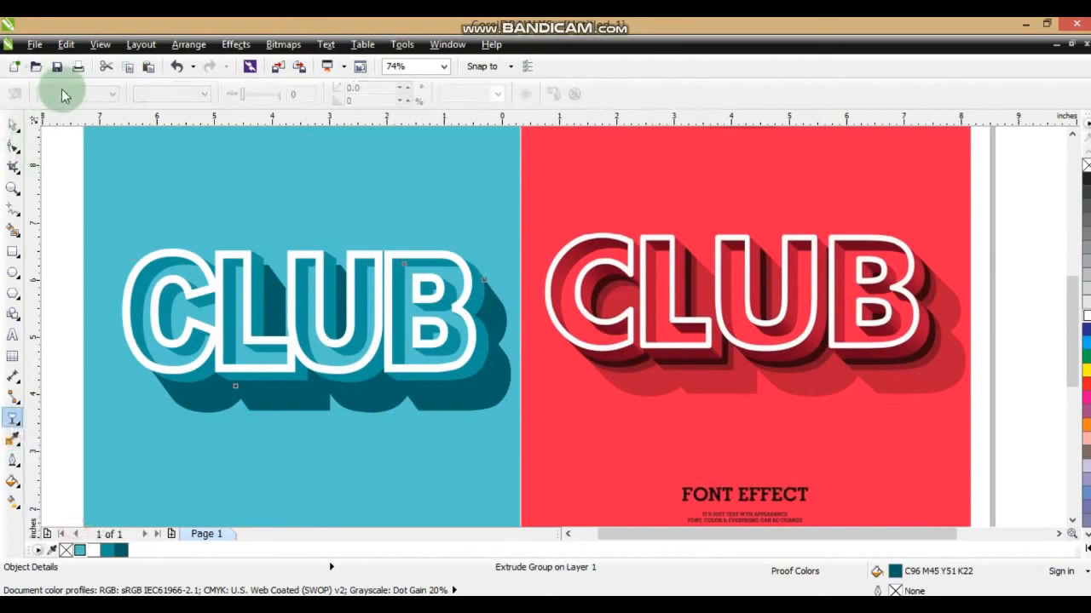
left_click(13, 127)
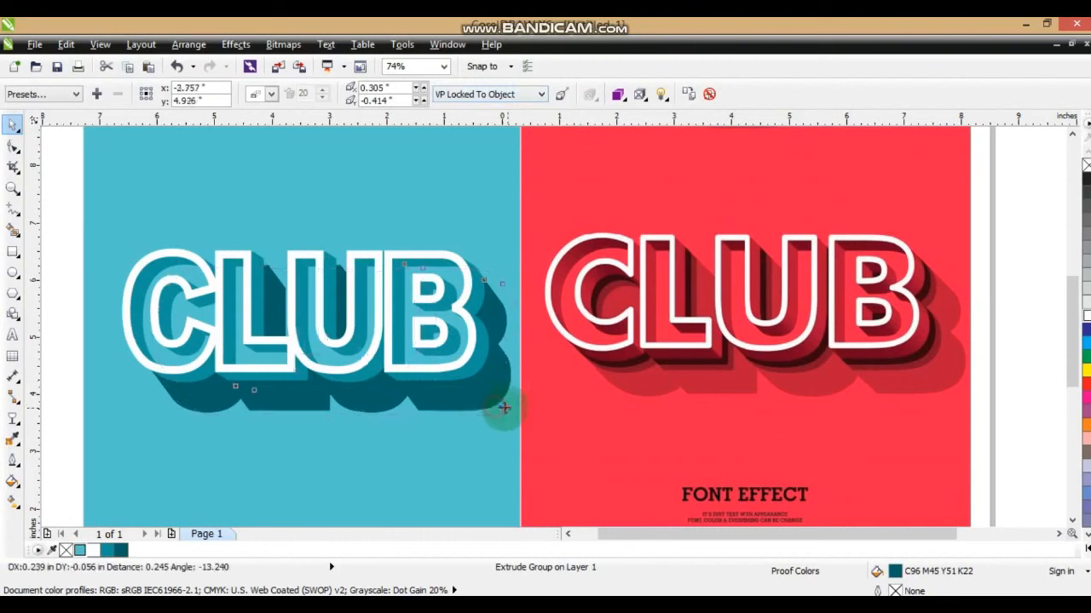
Break the dark teal extrude group apart and select the separated extrusion group.
left_click(185, 43)
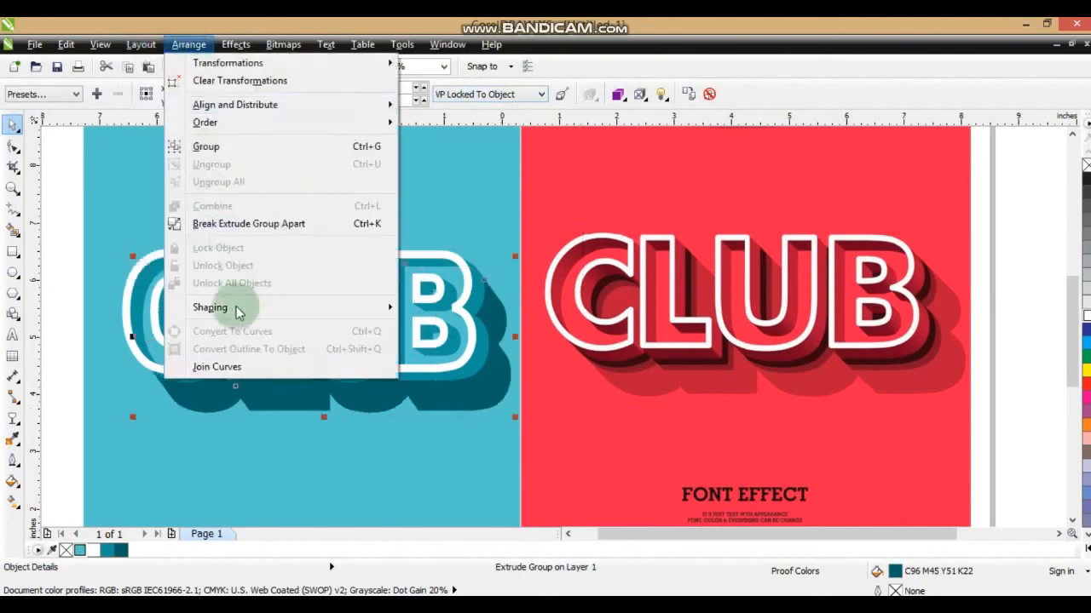
left_click(219, 223)
left_click(490, 417)
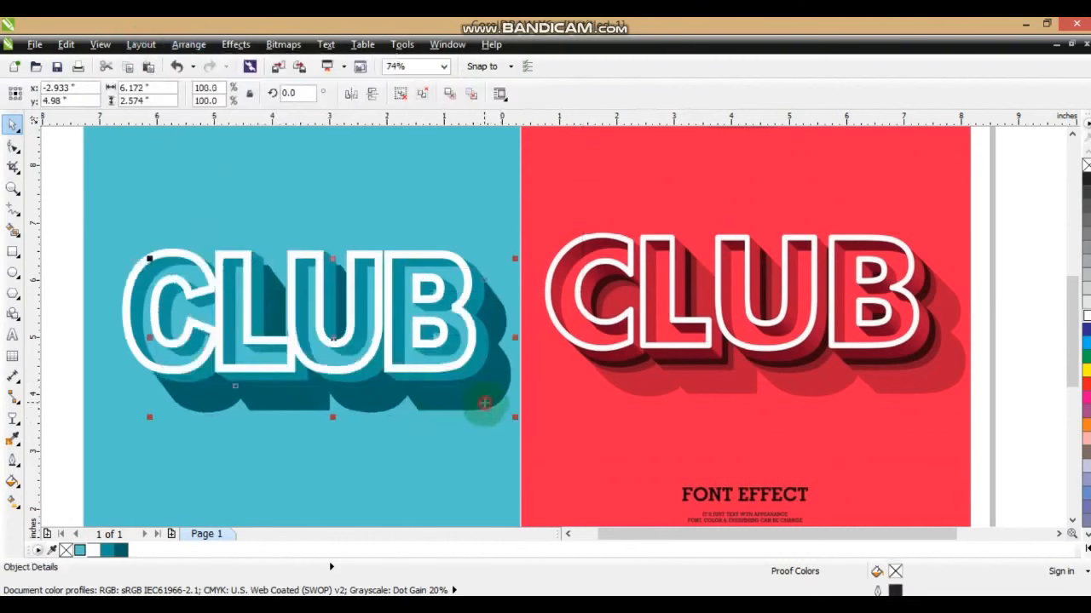
Apply a uniform transparency of 33 in Normal mode to the separated dark teal extrusion group.
left_click(13, 418)
left_click(85, 94)
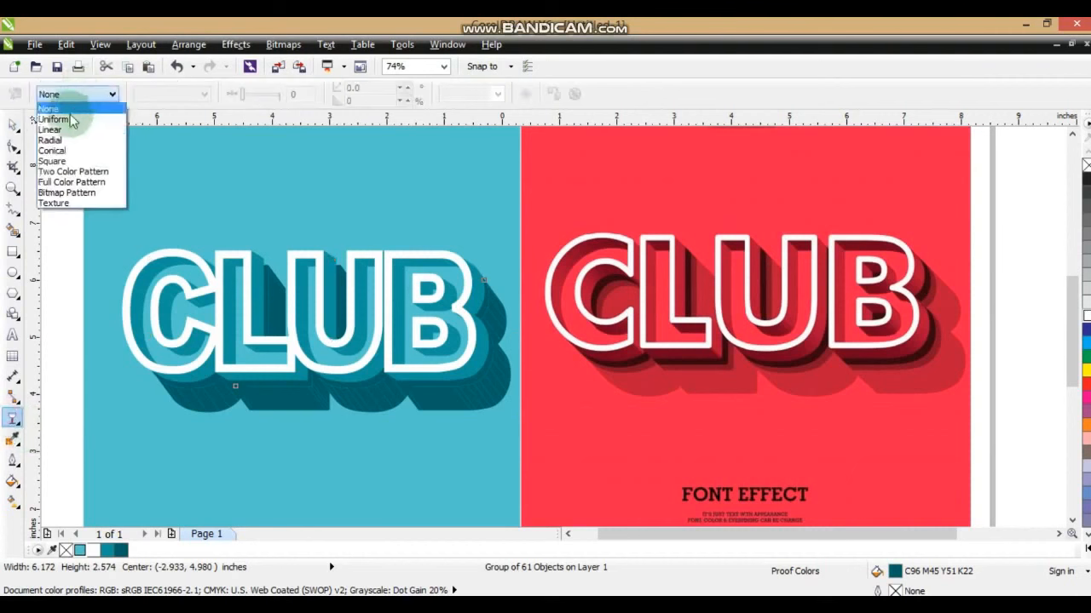
left_click(73, 108)
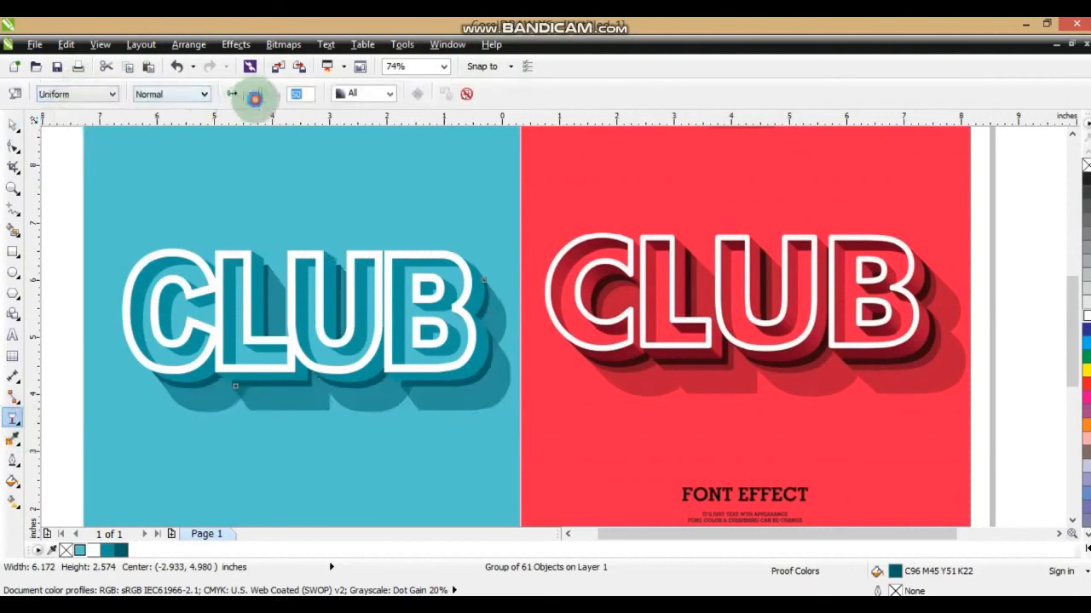
left_click_drag(254, 98, 256, 97)
left_click(15, 126)
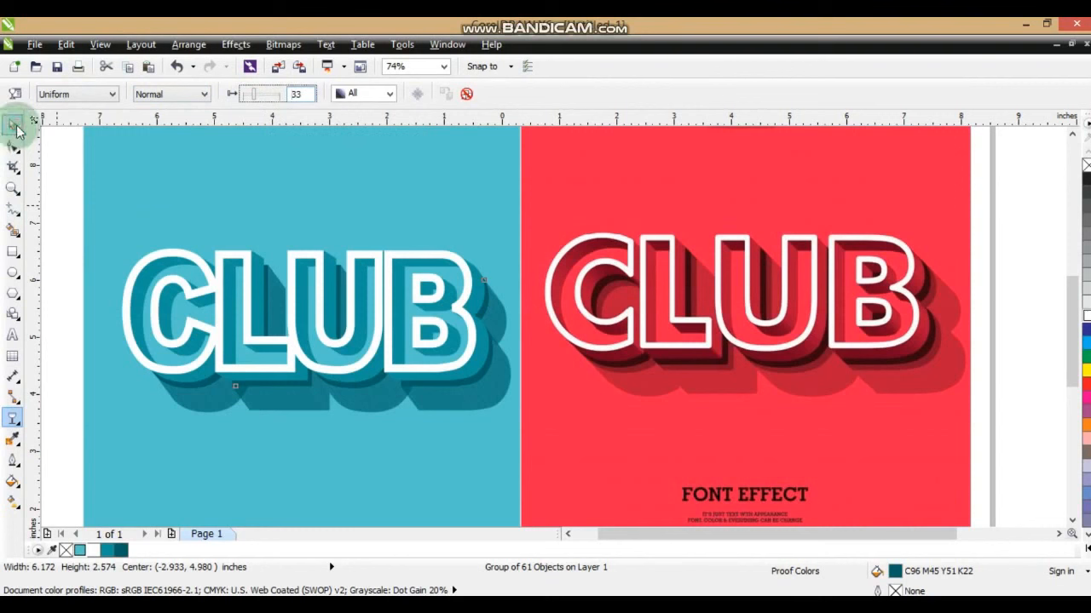
Adjust the dark teal shadow group's uniform transparency, trying 16 and 80, to make the shadow fainter like the red reference.
left_click(229, 420)
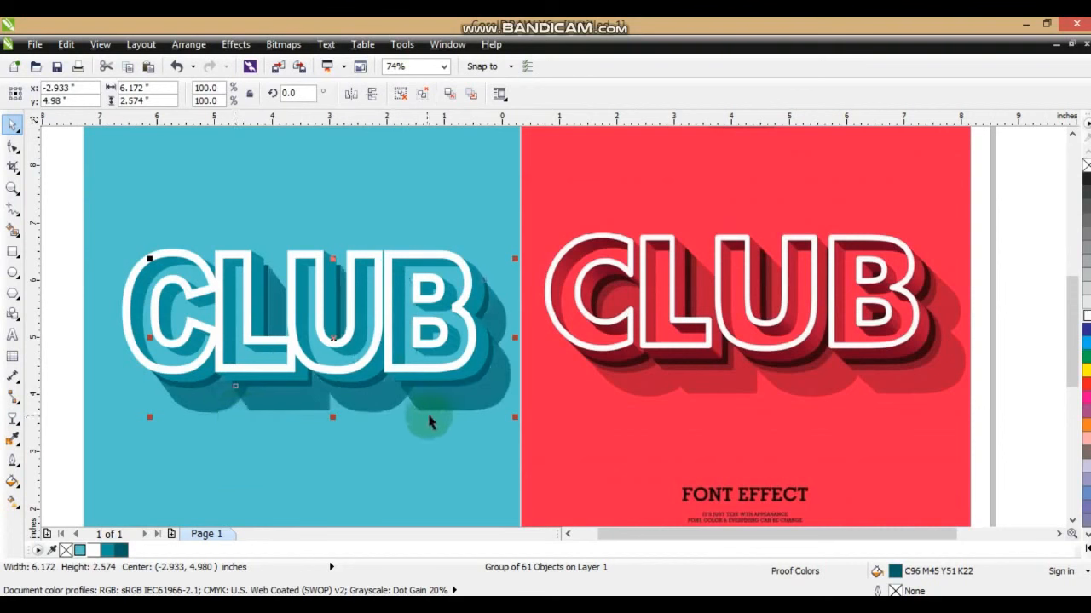
left_click(13, 417)
left_click(251, 94)
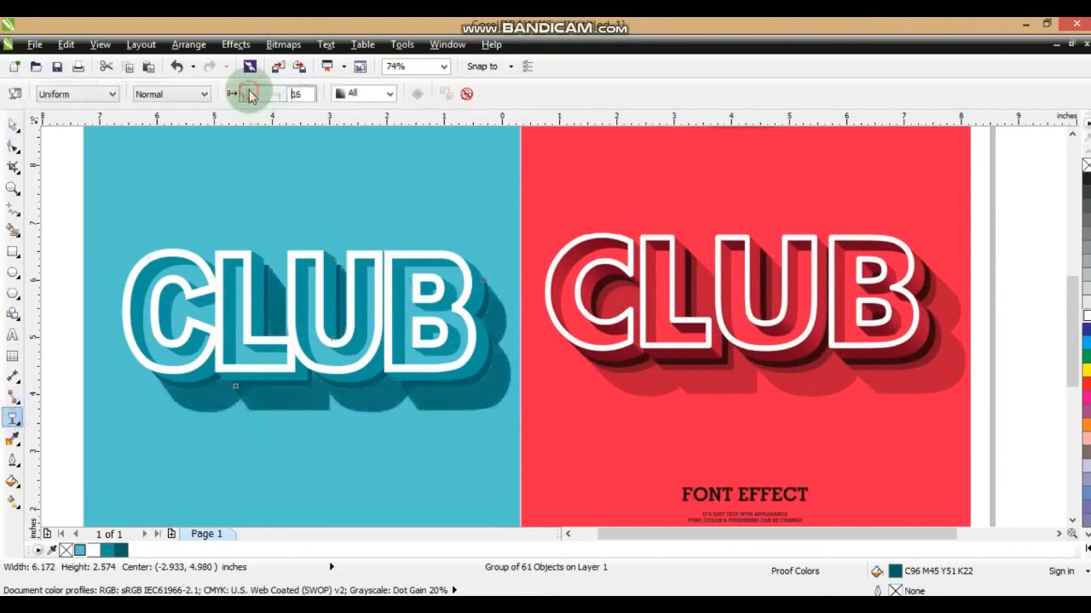
left_click_drag(260, 98, 275, 99)
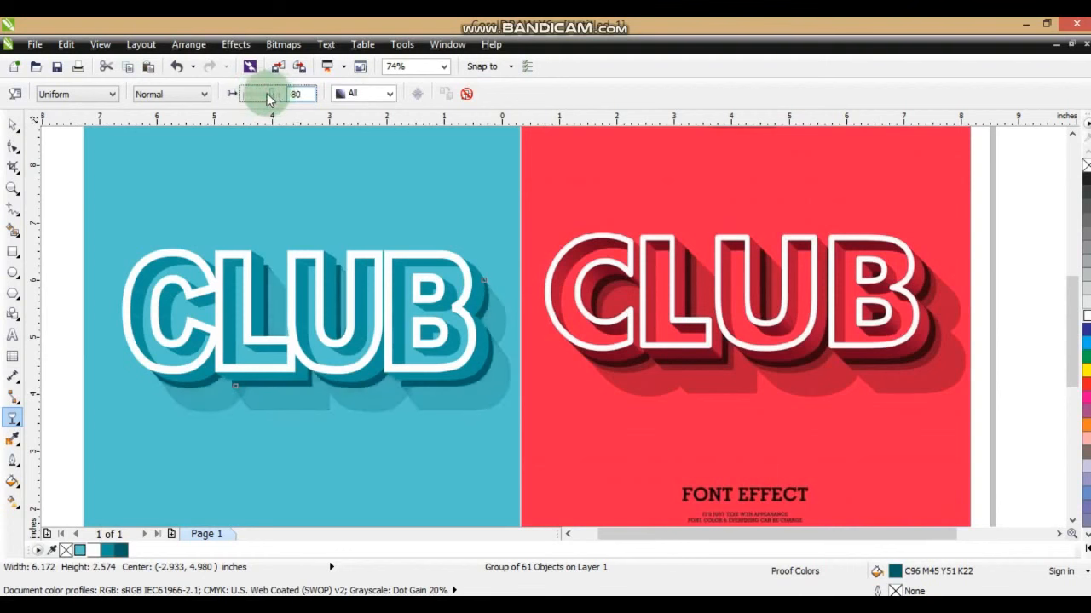
left_click(267, 98)
left_click(13, 125)
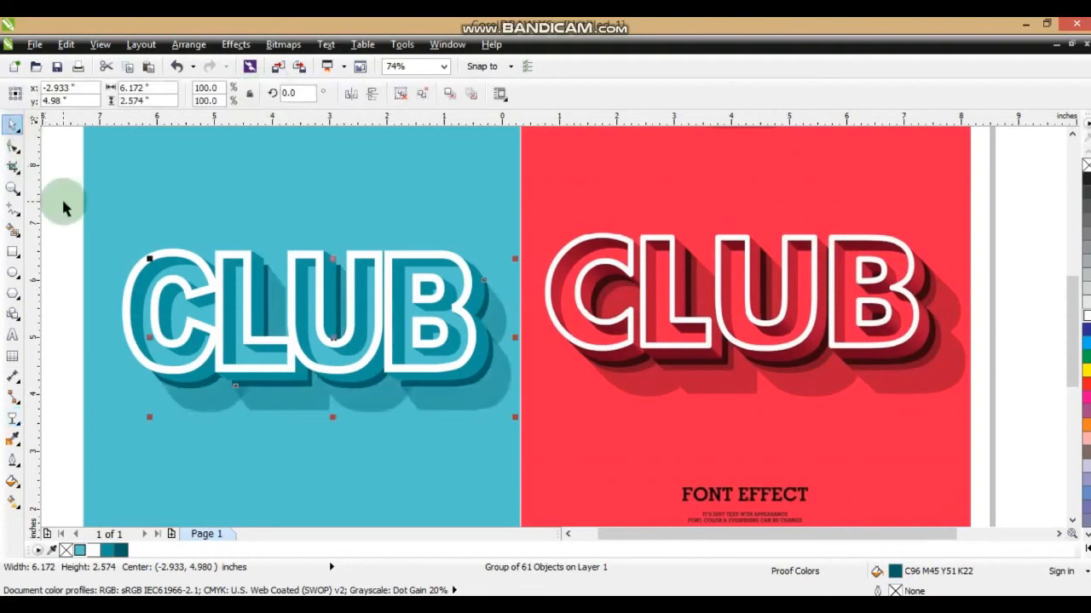
Deselect the shadow, fit the artwork in view and compare it with the red reference in full-screen preview.
left_click(61, 197)
scroll(287, 231, "down", 2)
left_click_drag(110, 402, 725, 123)
key("shift+F2")
key("F9")
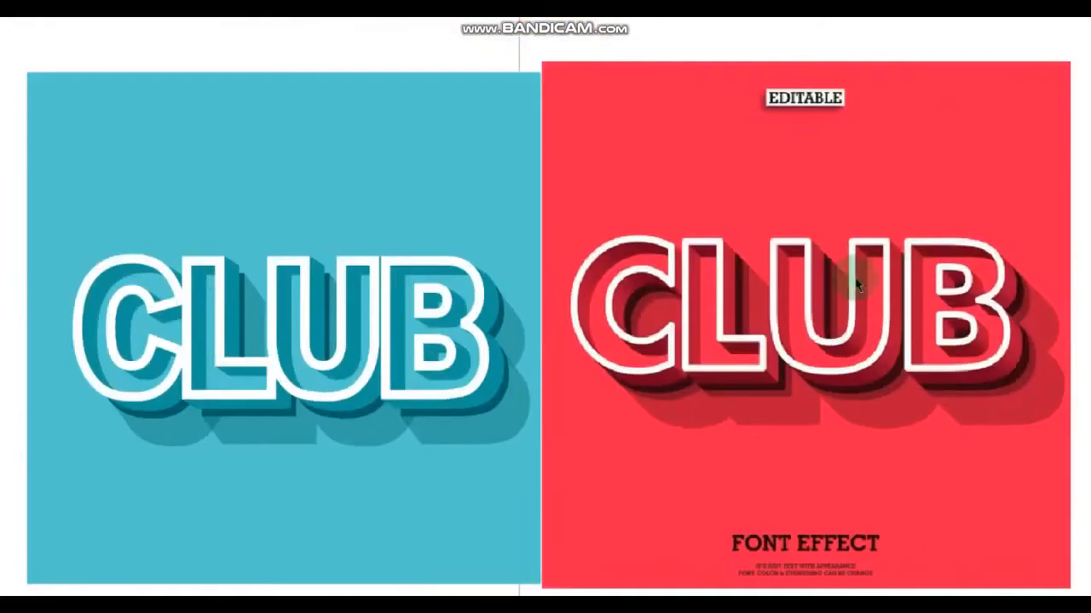